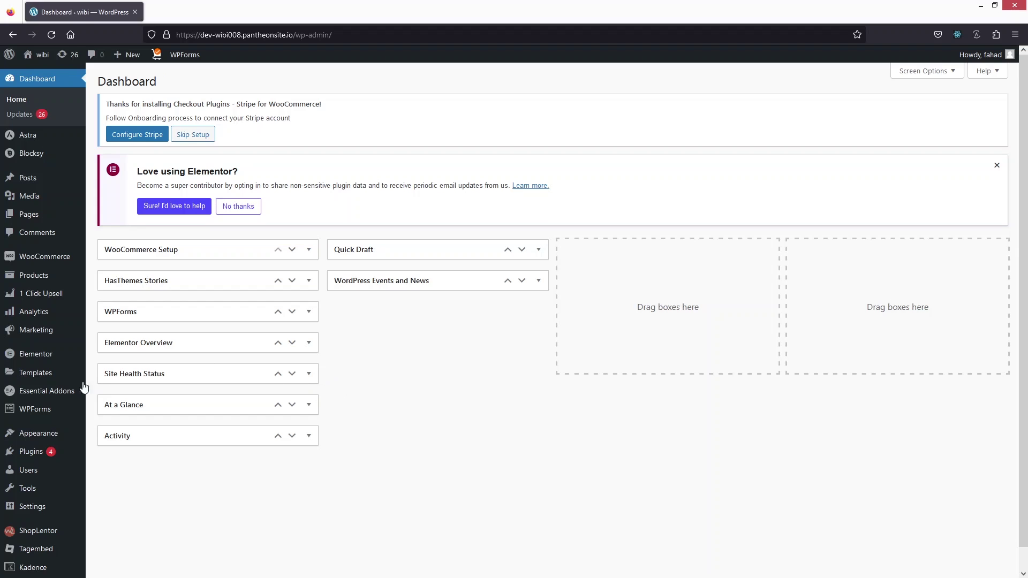
# Search Add Plugins for 'essential' and confirm Essential Addons for Elementor shows Active.
pyautogui.moveTo(56, 459)
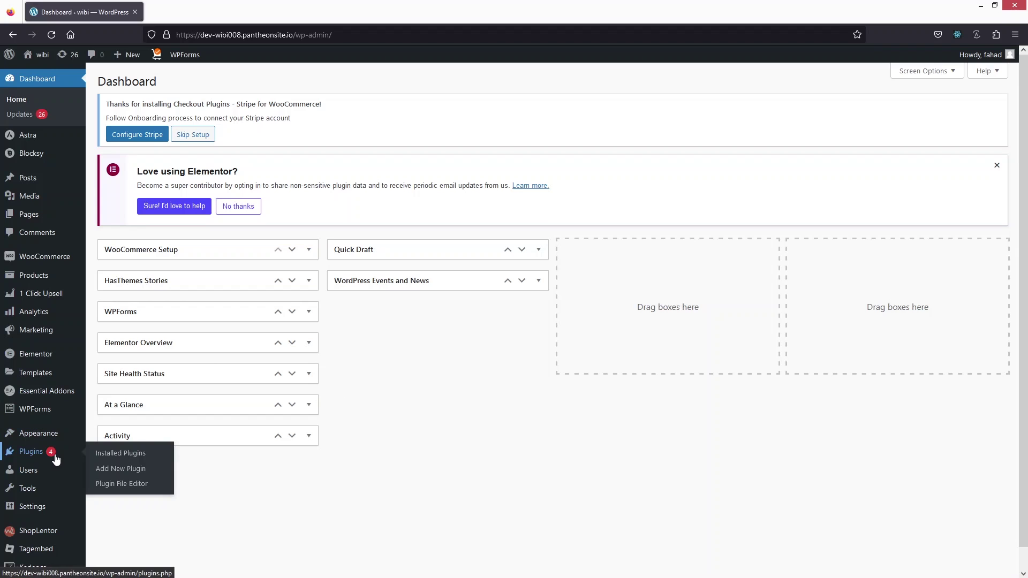
pyautogui.click(165, 470)
pyautogui.click(886, 113)
pyautogui.write('essential')
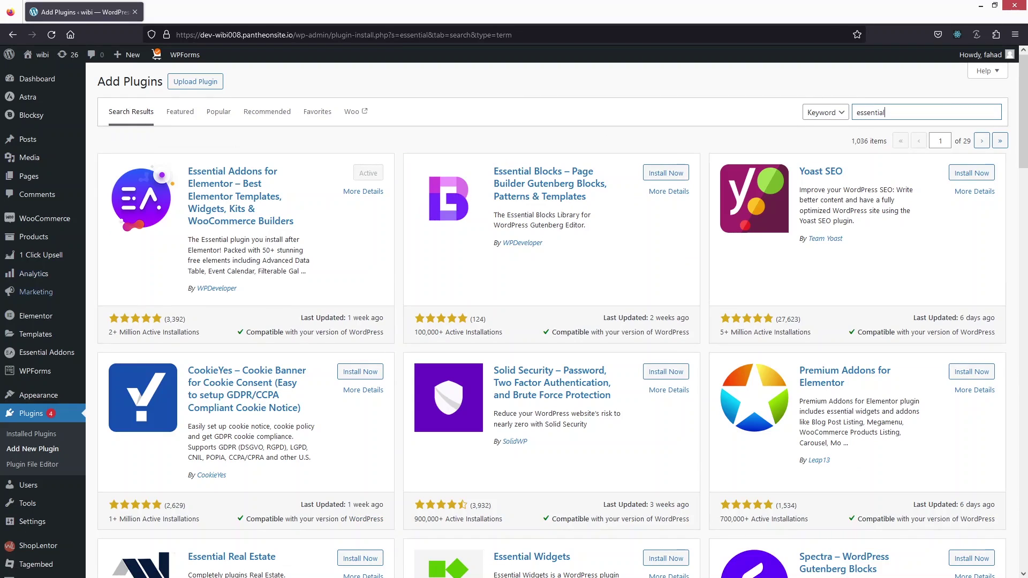
# Switch on Login | Register Form in Essential Addons' Elements tab and save the settings.
pyautogui.click(61, 357)
pyautogui.click(399, 144)
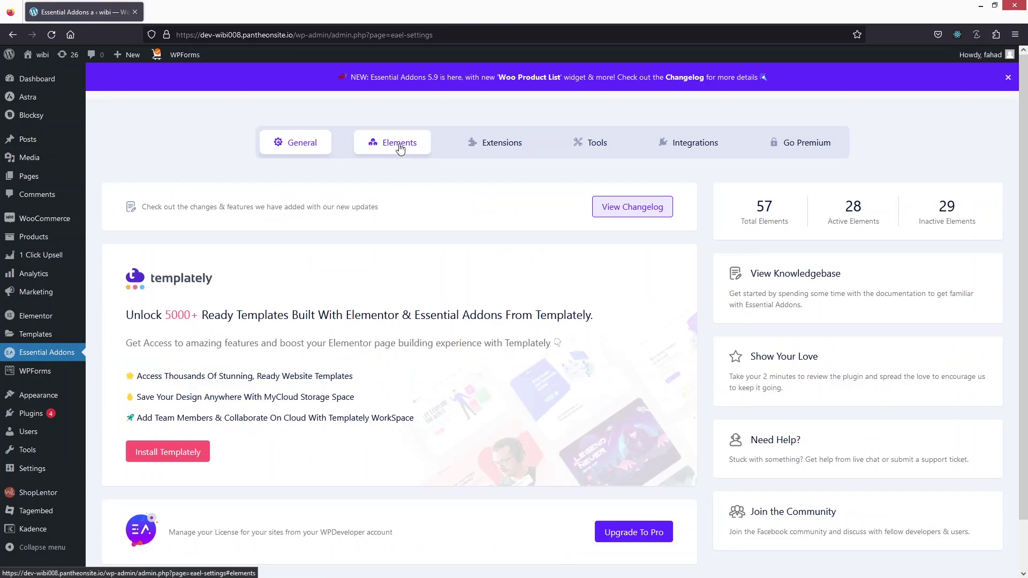
pyautogui.scroll(-12, 378, 332)
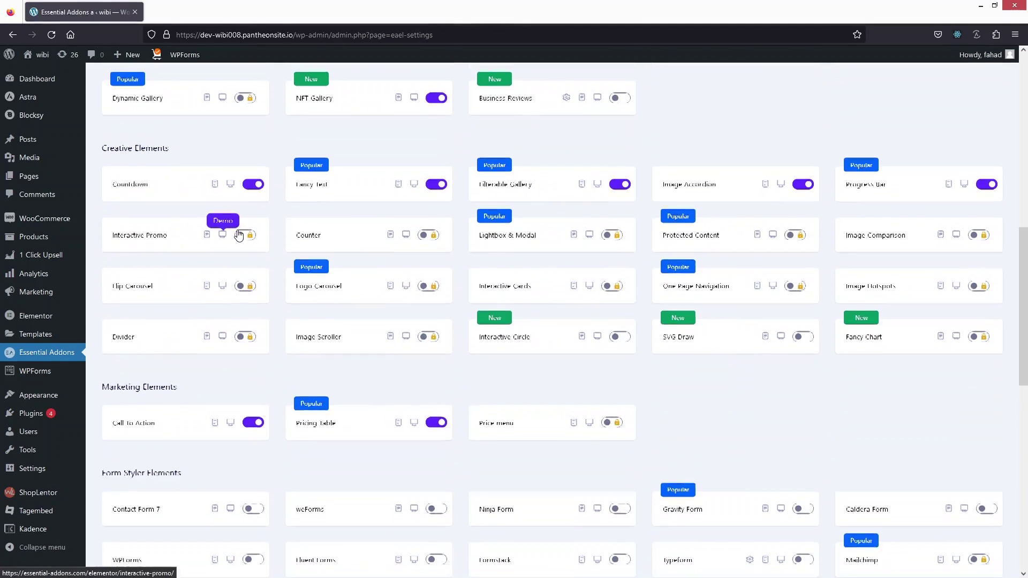
pyautogui.scroll(-15, 268, 244)
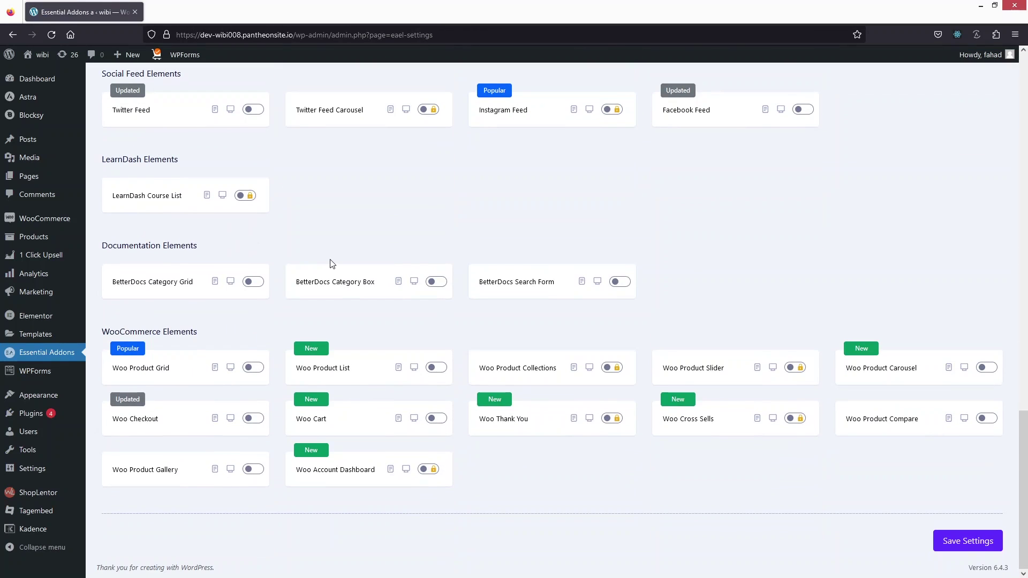
pyautogui.scroll(4, 337, 259)
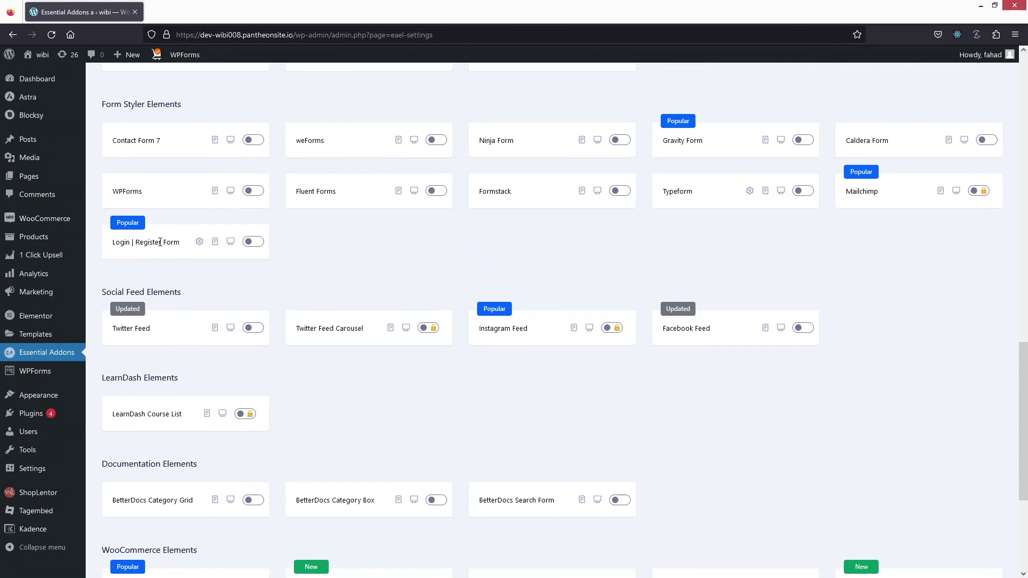
pyautogui.click(253, 242)
pyautogui.click(803, 328)
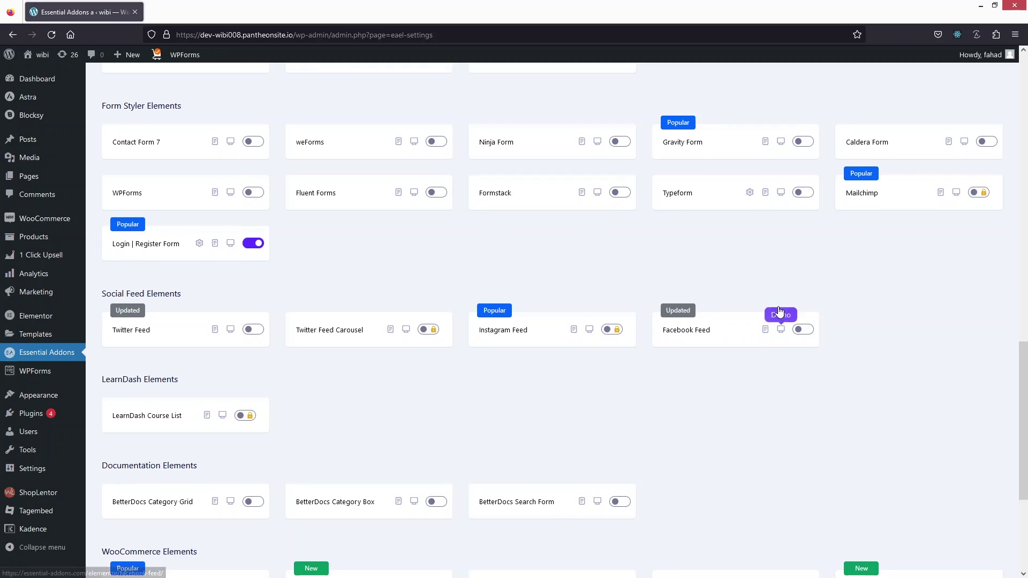
pyautogui.scroll(20, 771, 300)
pyautogui.click(954, 220)
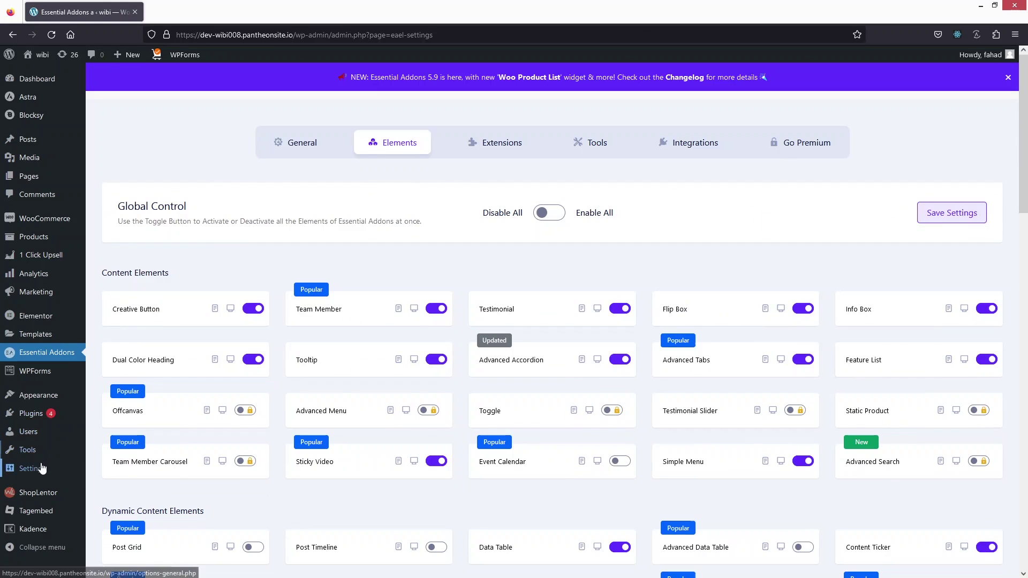
# Tick 'Anyone can register' under Membership in General Settings and save the changes.
pyautogui.moveTo(75, 467)
pyautogui.click(125, 431)
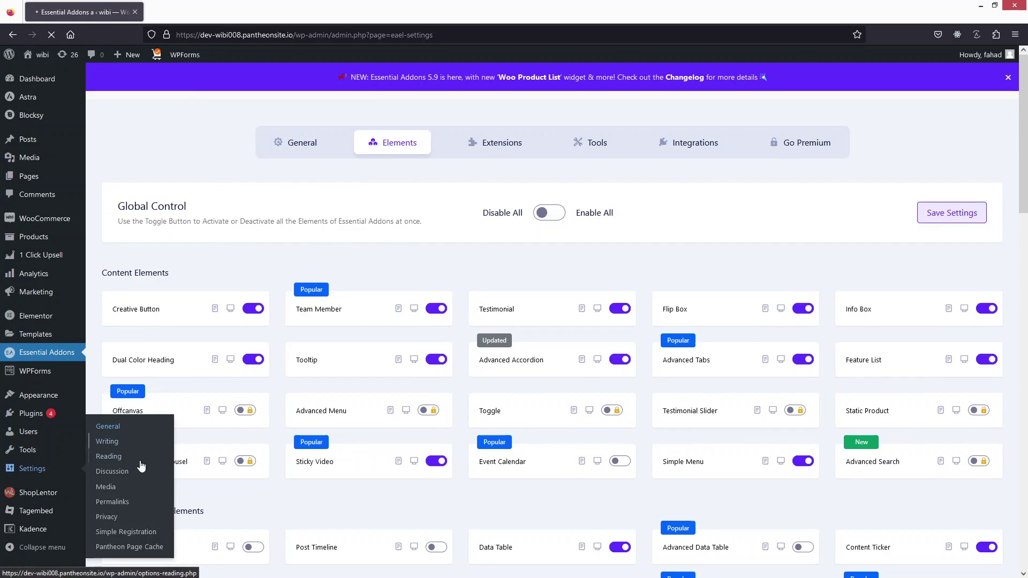
pyautogui.scroll(-2, 185, 292)
pyautogui.scroll(-1, 184, 292)
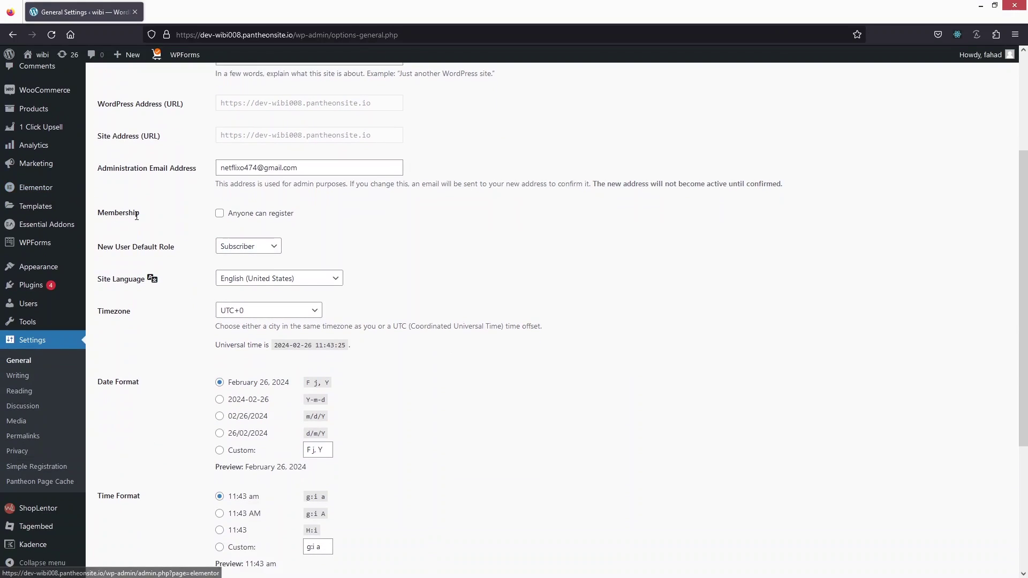
pyautogui.click(219, 213)
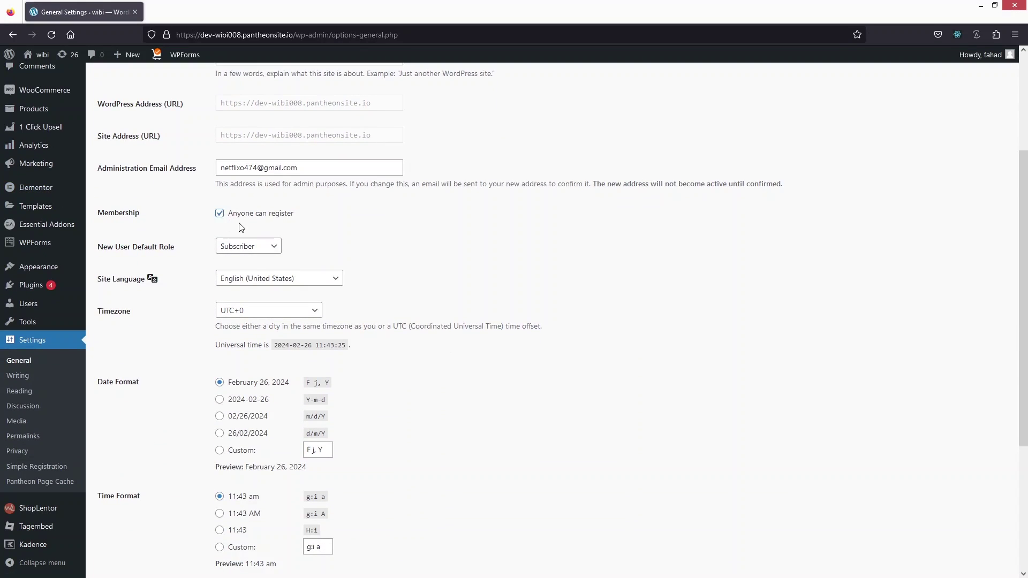
pyautogui.scroll(-3, 251, 296)
pyautogui.click(140, 558)
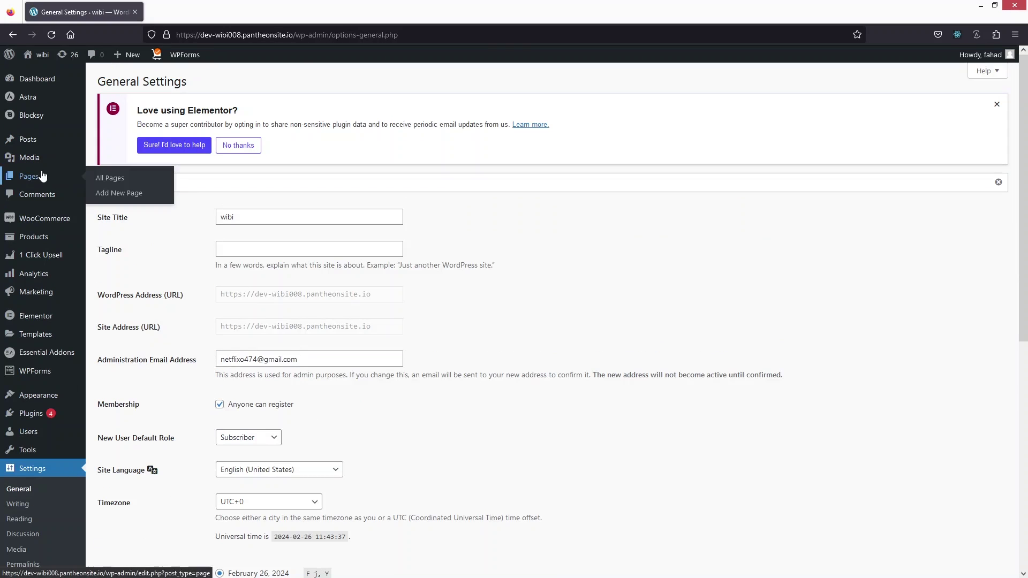
# Create a new page titled 'Login (Customized)' and open it with Elementor.
pyautogui.moveTo(50, 184)
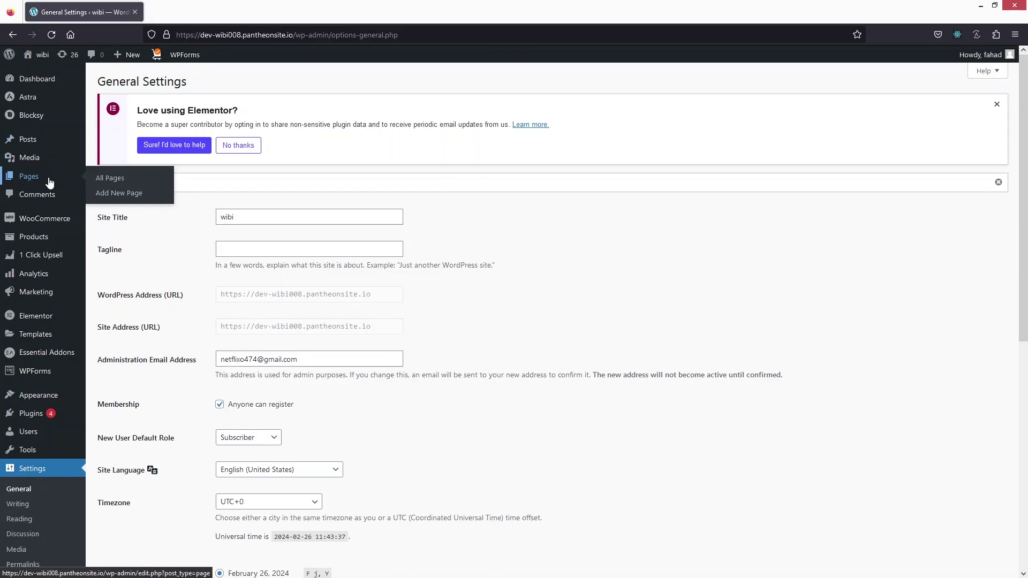
pyautogui.click(142, 197)
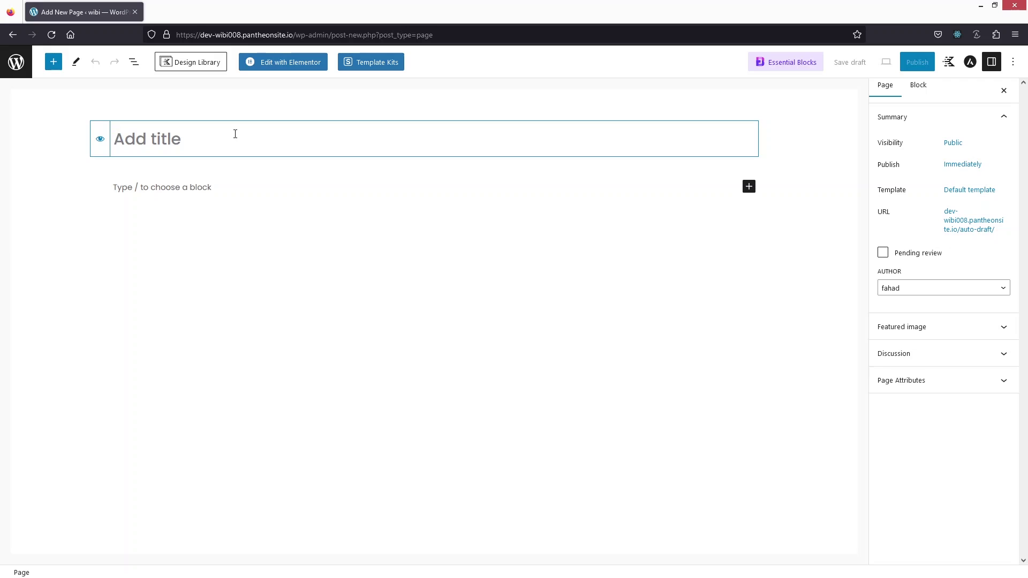
pyautogui.write('Login')
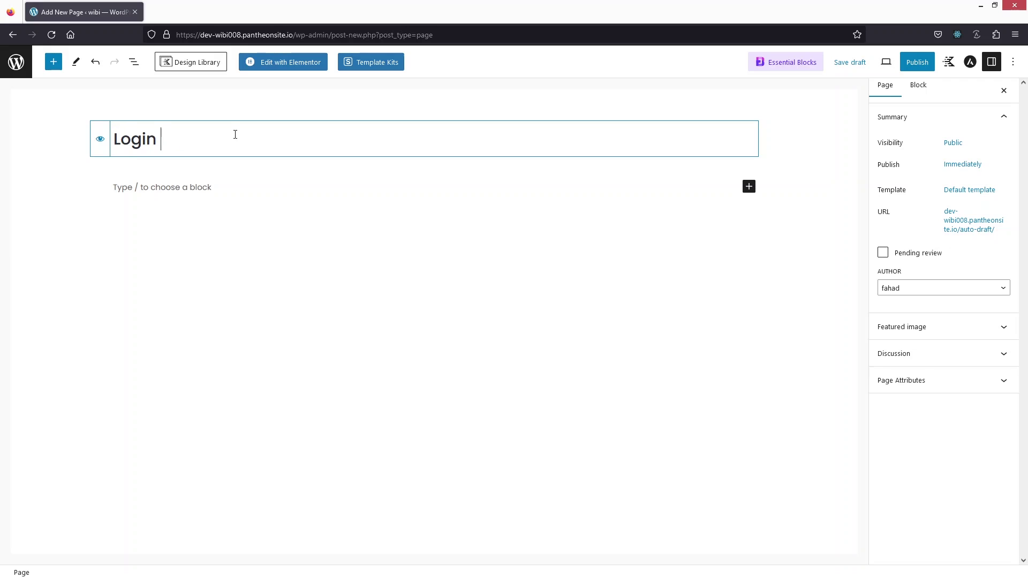
pyautogui.write(' (Customized)')
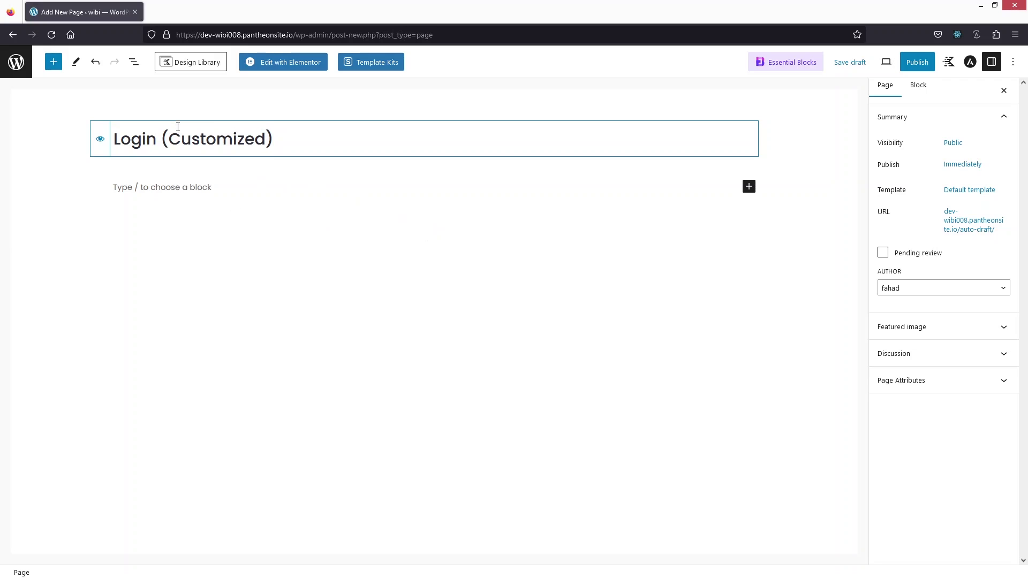
pyautogui.click(277, 71)
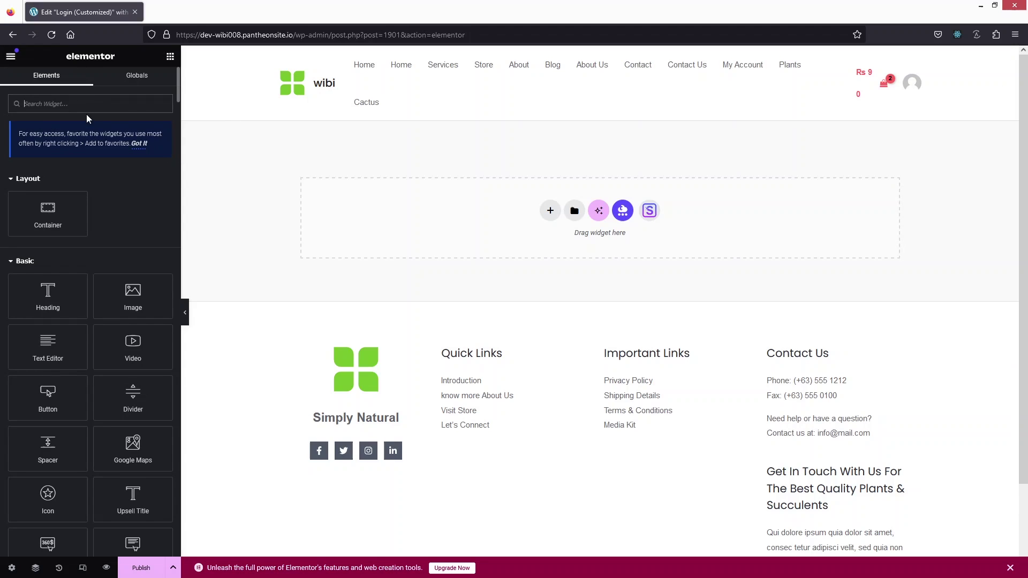
# Add the Login | Register Form widget, keep Login as default form type, and enable logged-in redirect.
pyautogui.write('login')
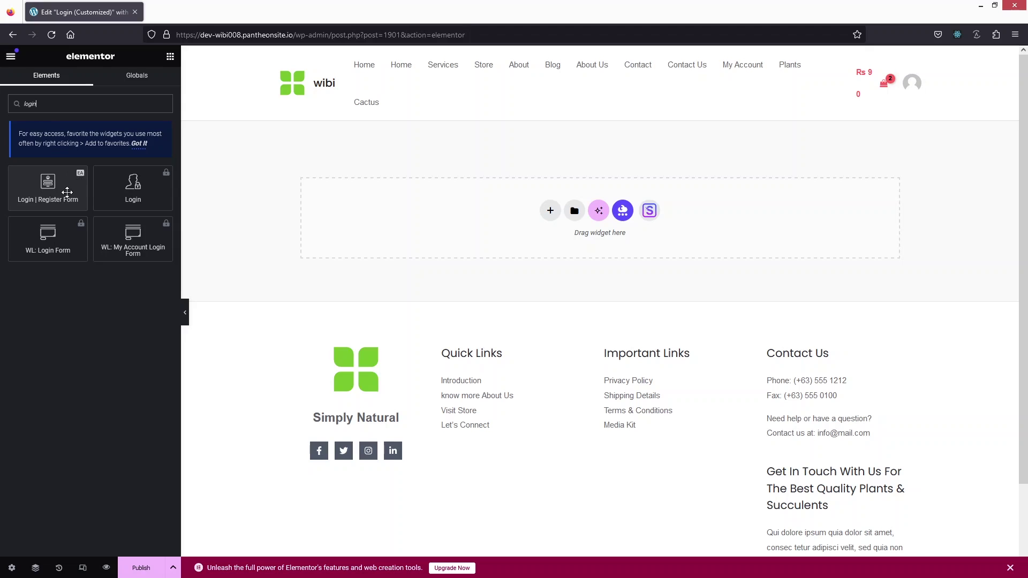
pyautogui.click(69, 195)
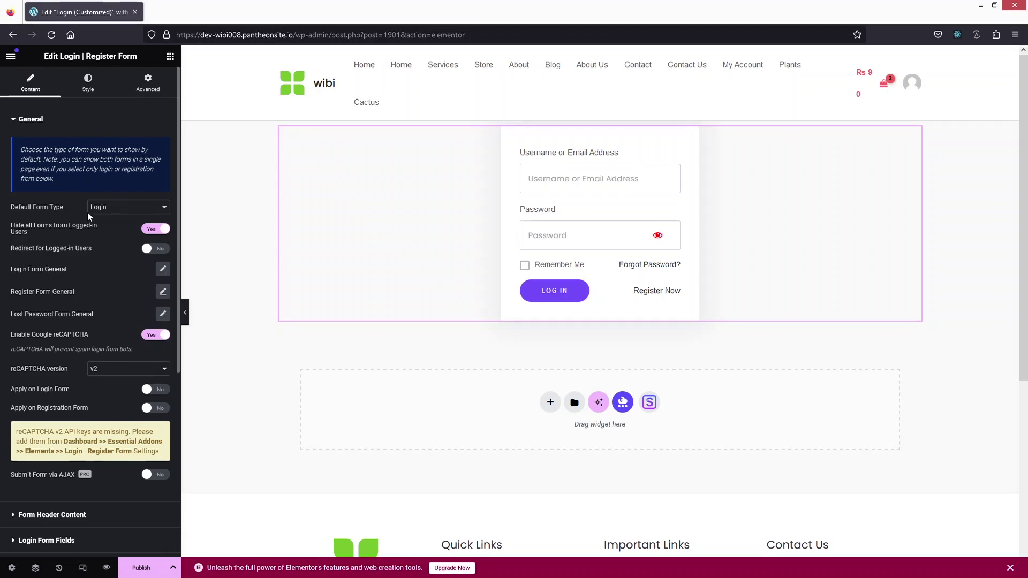
pyautogui.scroll(-1, 99, 256)
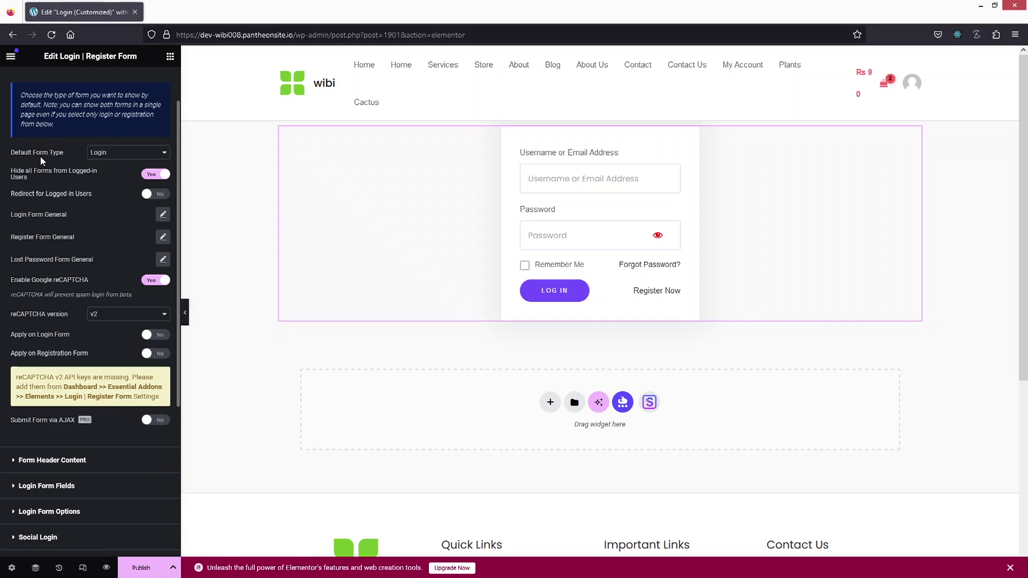
pyautogui.click(127, 155)
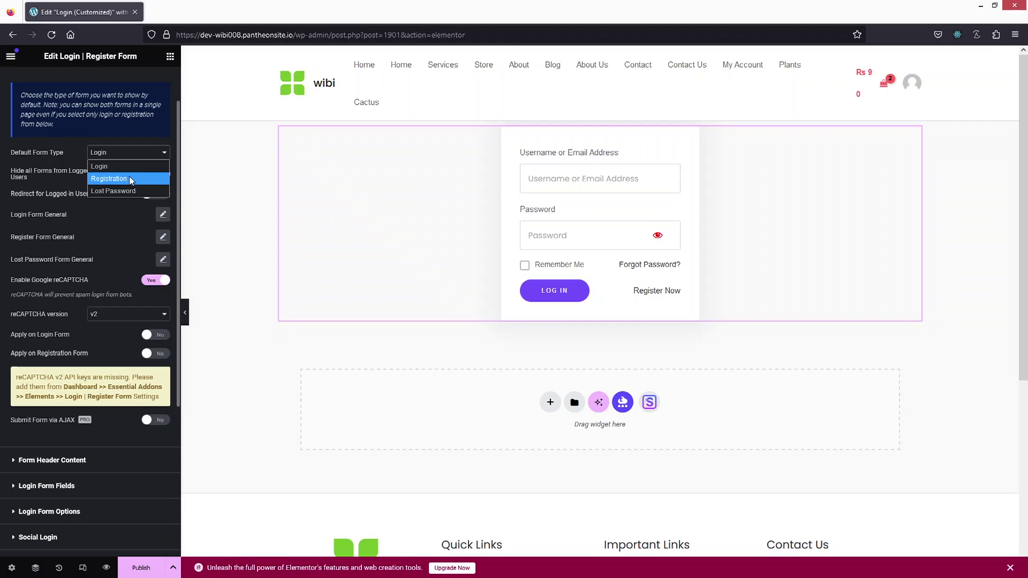
pyautogui.click(73, 150)
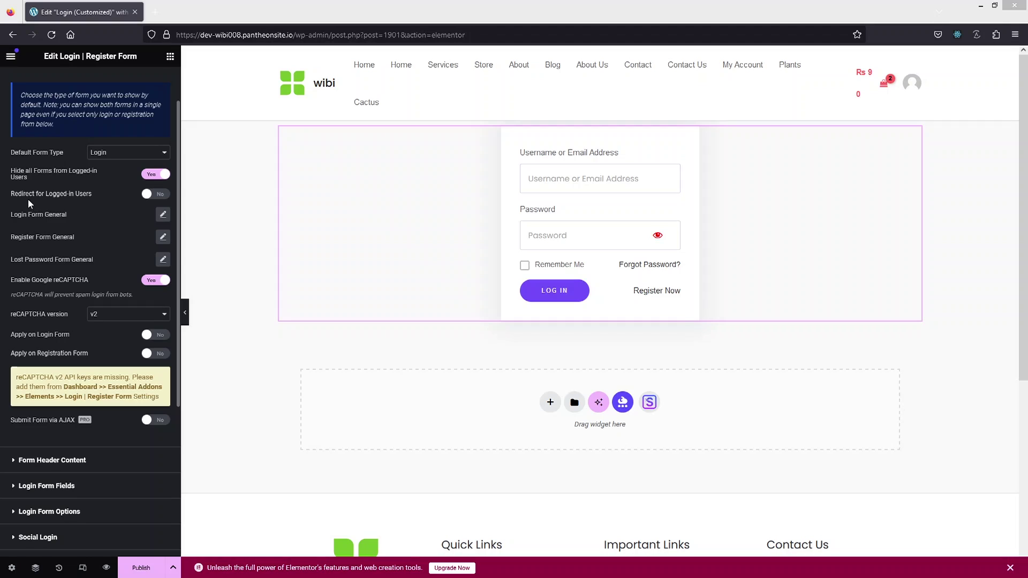
pyautogui.click(153, 194)
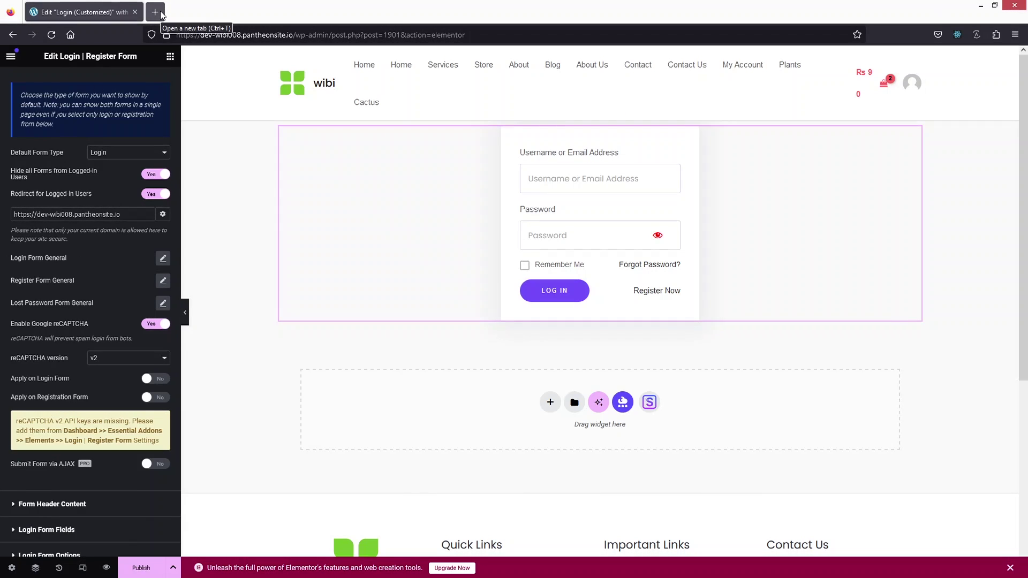
# Open the wibi site's dashboard in a new tab and switch it to the live store.
pyautogui.click(156, 12)
pyautogui.write('wibi')
pyautogui.click(214, 83)
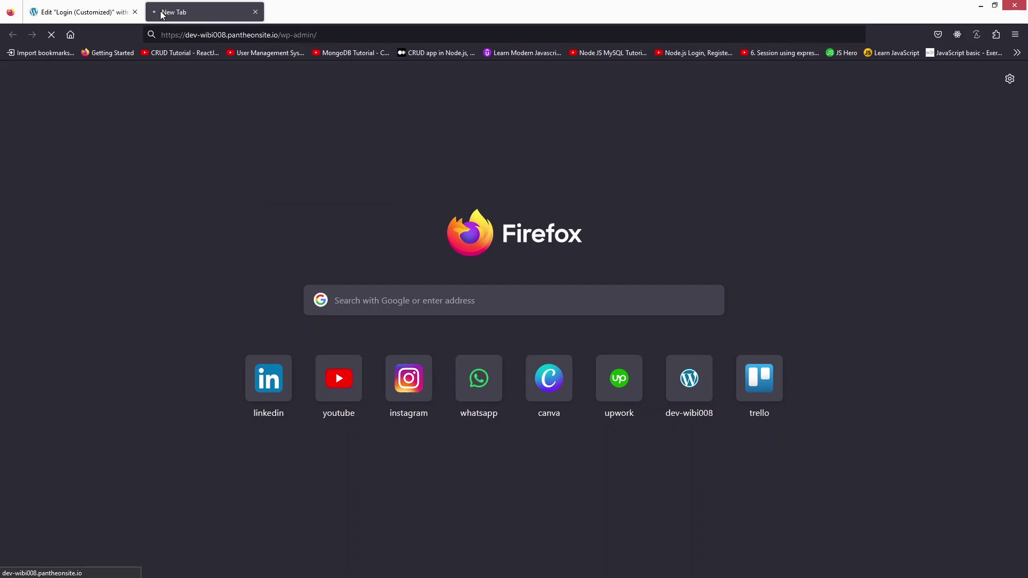
pyautogui.moveTo(40, 55)
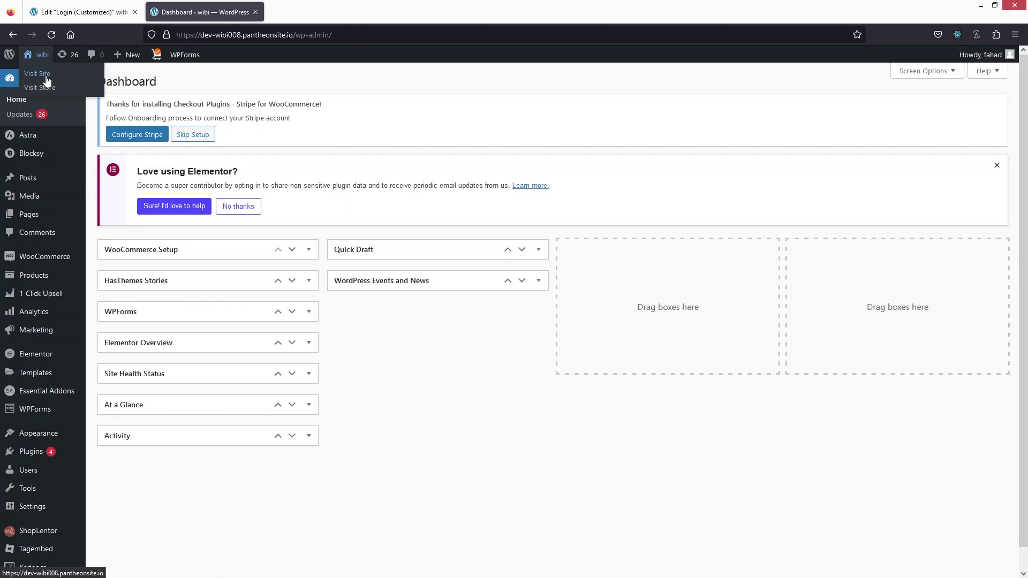
pyautogui.middleClick(40, 87)
pyautogui.hotkey('ctrl', 'w')
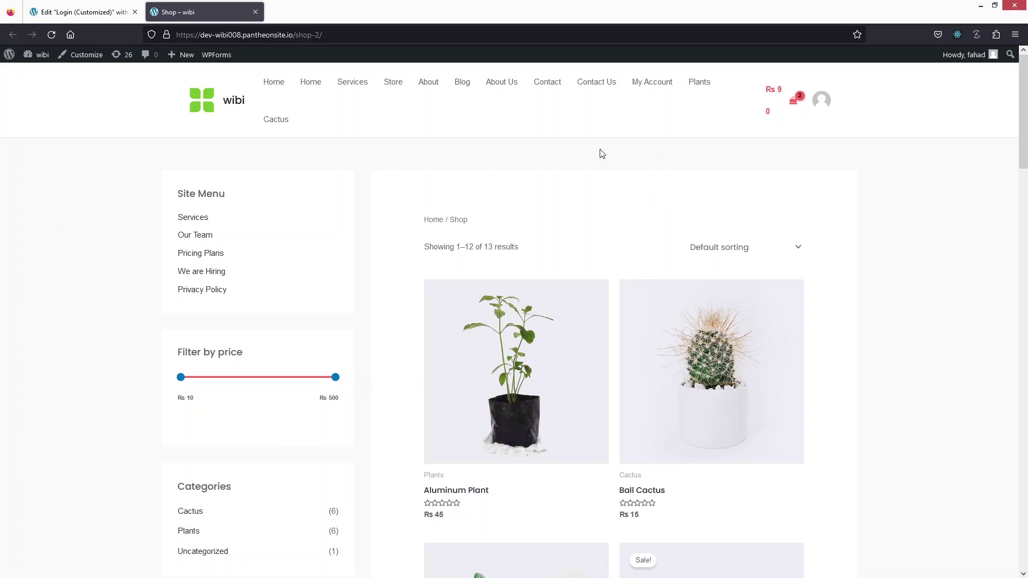
# Go to the My Account page, select its address, and return to the Elementor tab.
pyautogui.click(652, 84)
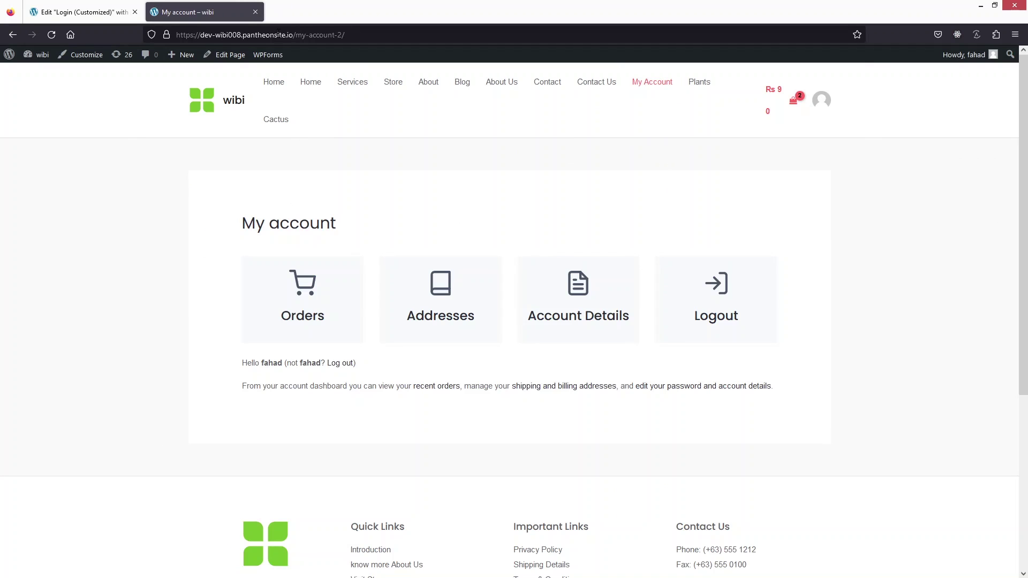
pyautogui.click(278, 34)
pyautogui.hotkey('ctrl', 'c')
pyautogui.click(80, 11)
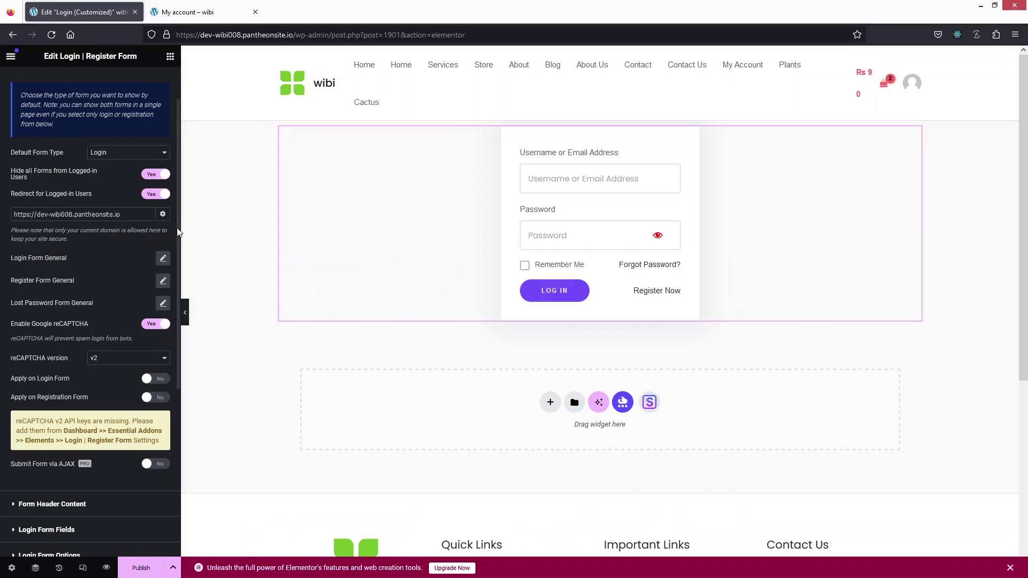
# Replace the Redirect for Logged-in Users address with the pasted My account page URL.
pyautogui.click(130, 214)
pyautogui.hotkey('ctrl', 'a')
pyautogui.hotkey('ctrl', 'v')
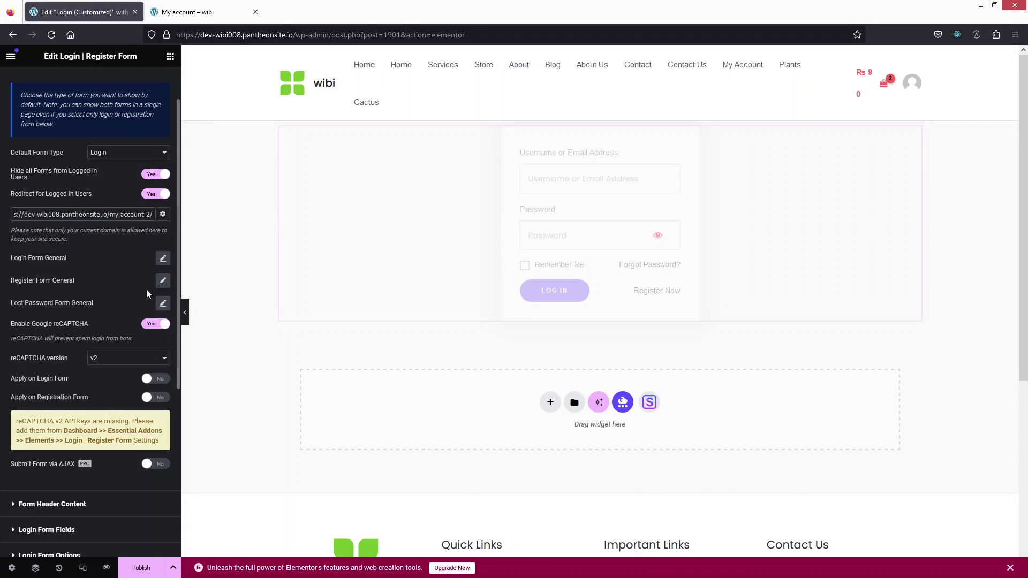
pyautogui.scroll(-2, 125, 272)
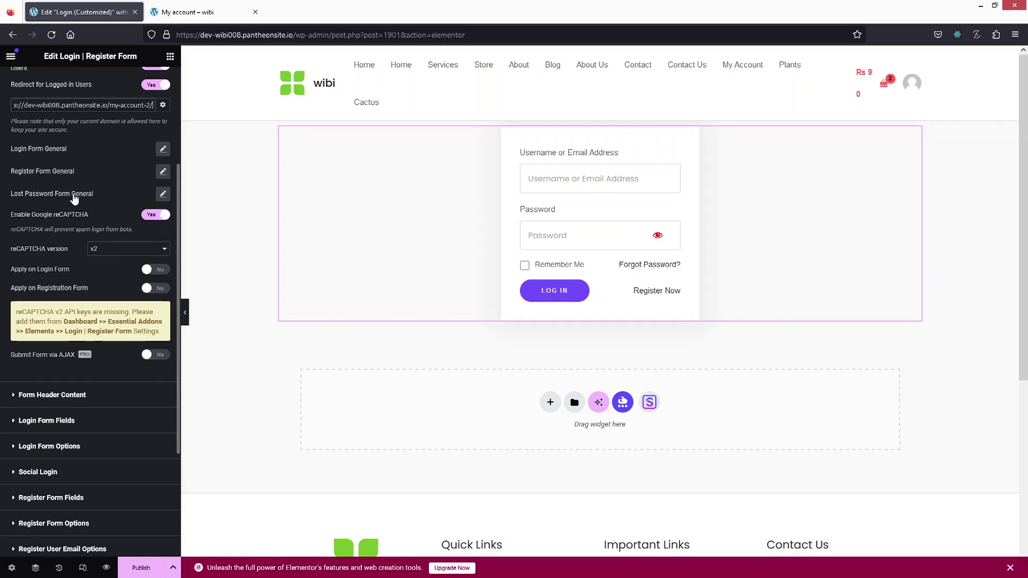
# Turn off Google reCAPTCHA and expand the Form Header Content settings.
pyautogui.click(156, 220)
pyautogui.scroll(-1, 56, 240)
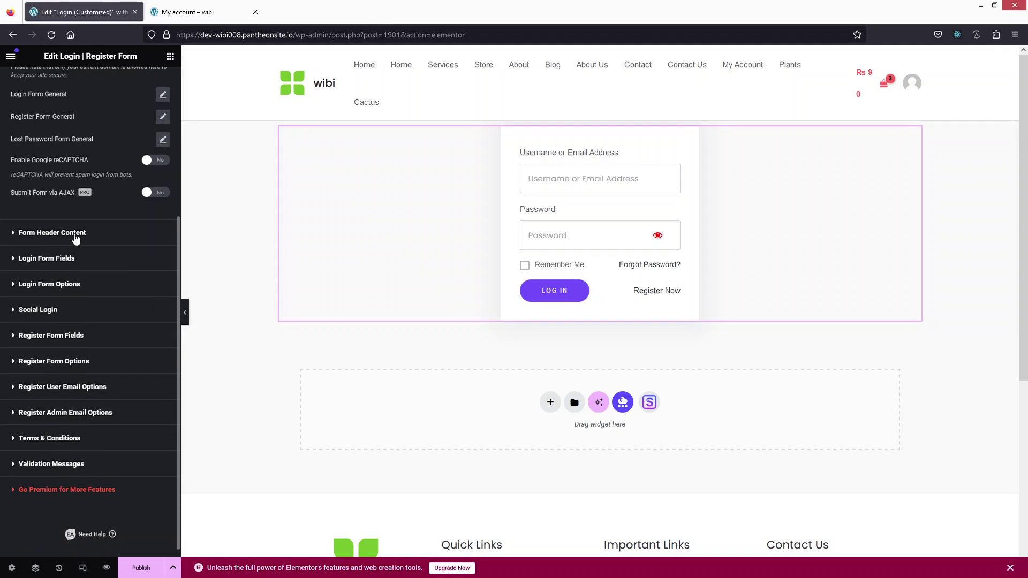
pyautogui.click(75, 235)
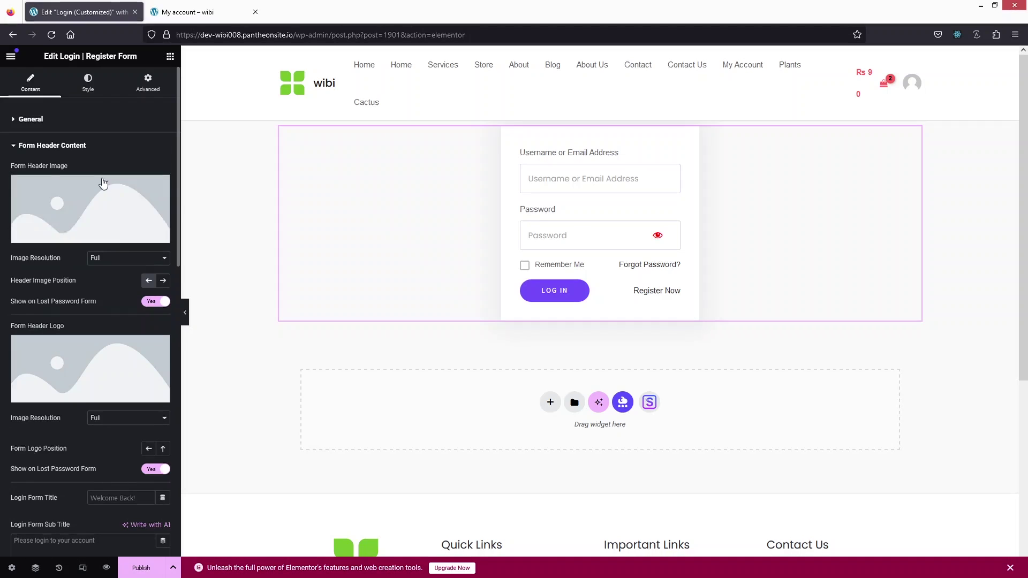
# Set the dark desk photo as the form header image, positioned on the Left.
pyautogui.click(90, 220)
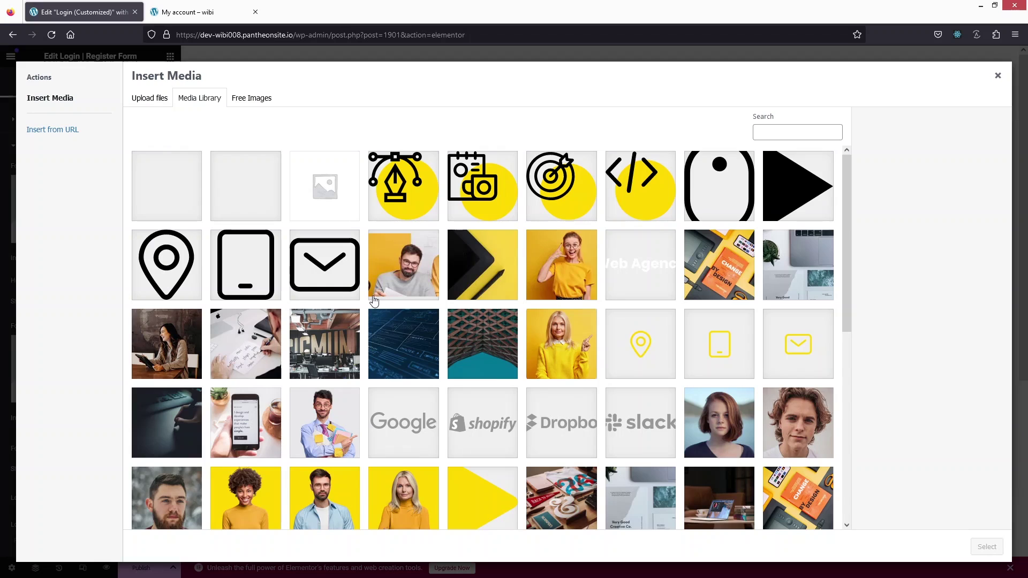
pyautogui.click(184, 410)
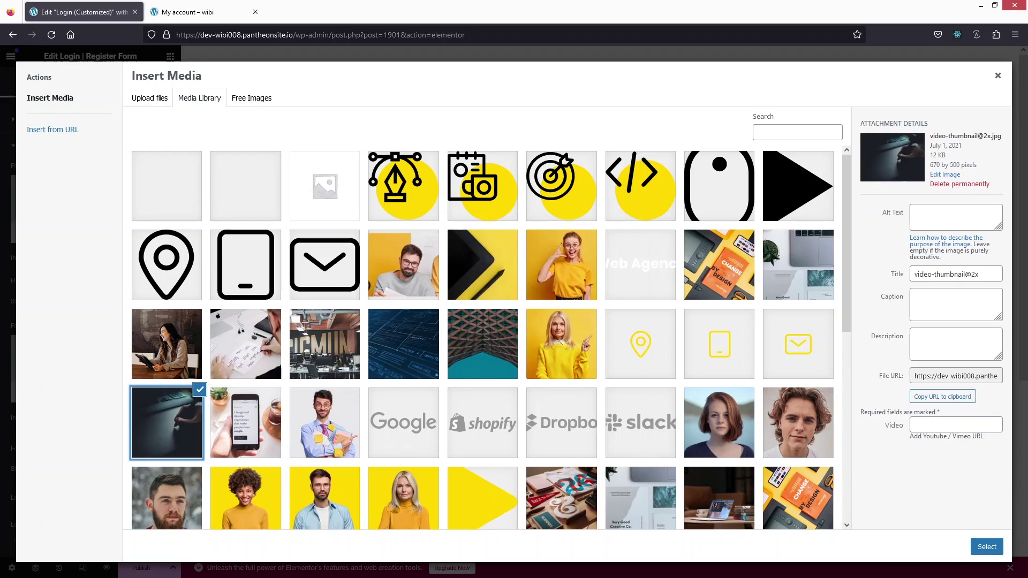
pyautogui.click(987, 547)
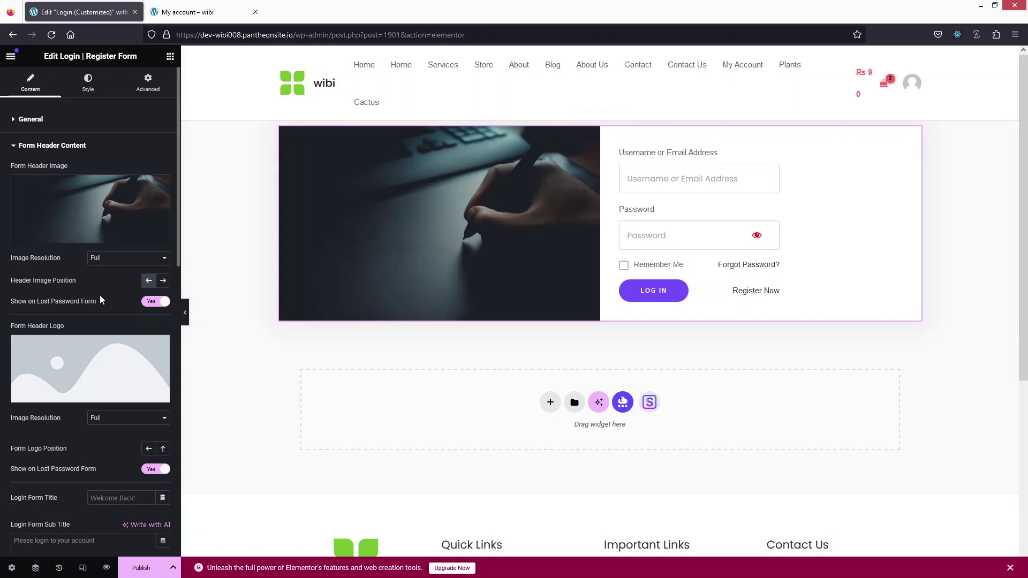
pyautogui.click(166, 285)
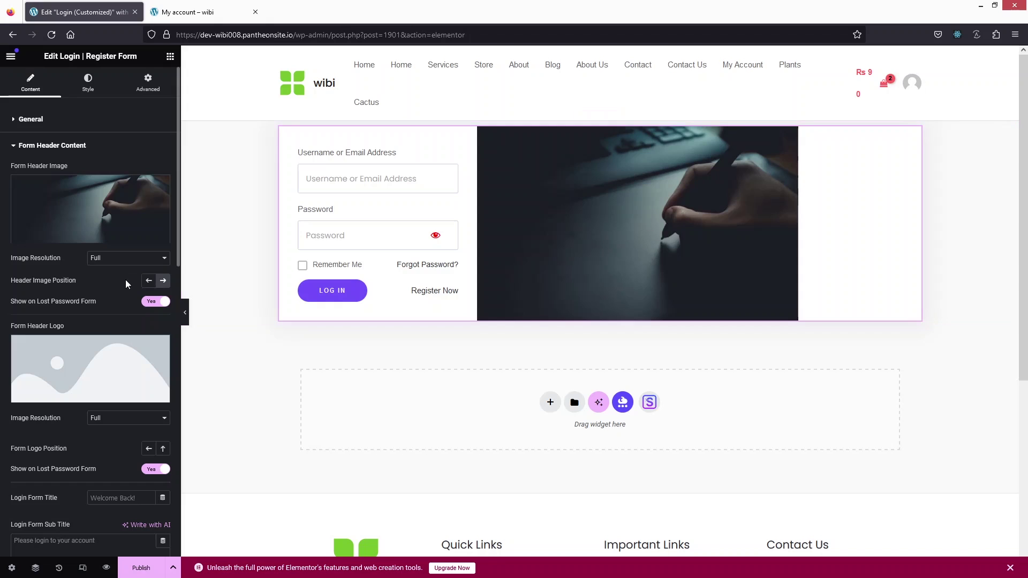
pyautogui.click(149, 282)
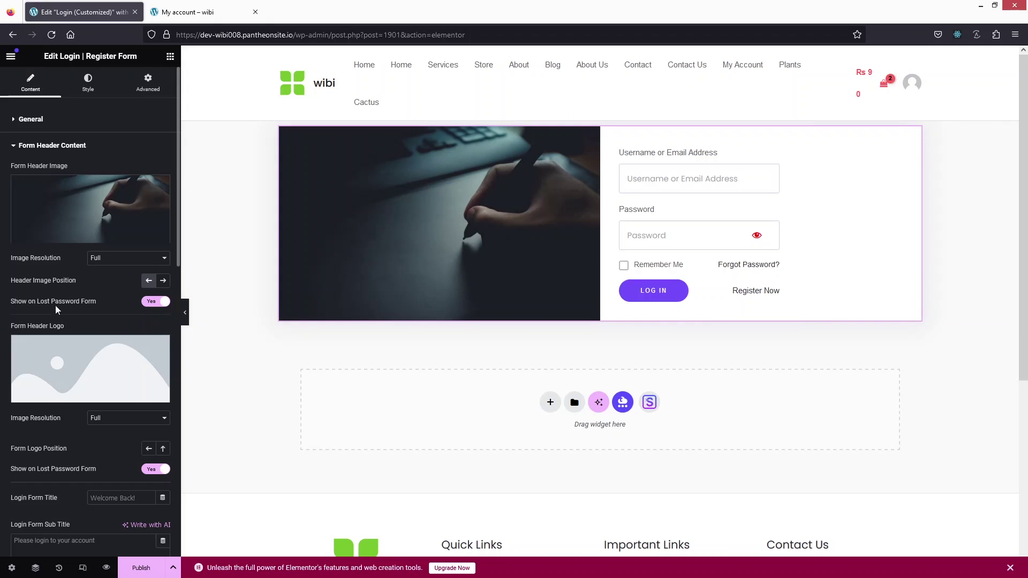
# Hide the header image and header logo on the Lost Password form.
pyautogui.click(152, 303)
pyautogui.scroll(-2, 128, 300)
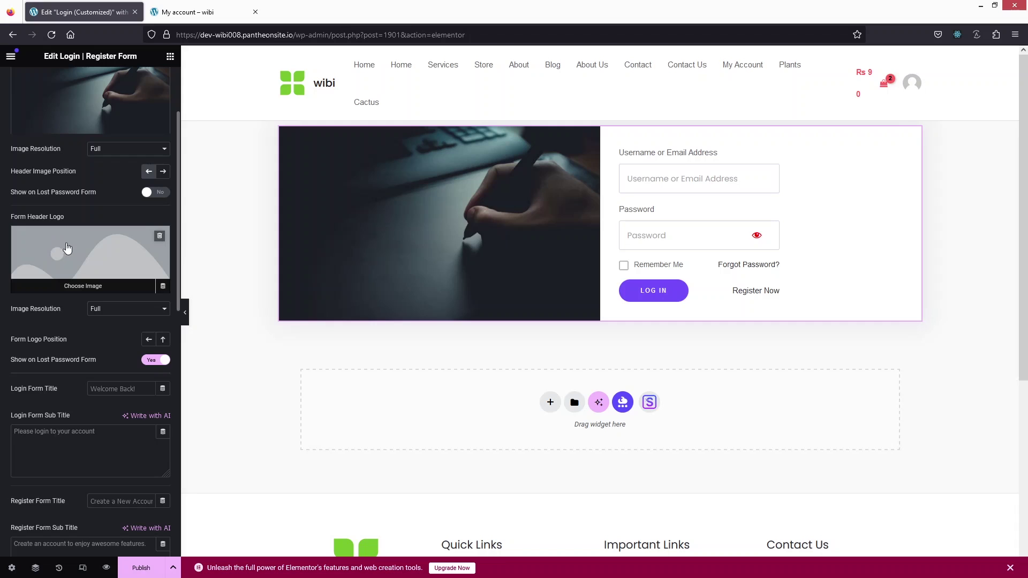
pyautogui.scroll(-1, 109, 284)
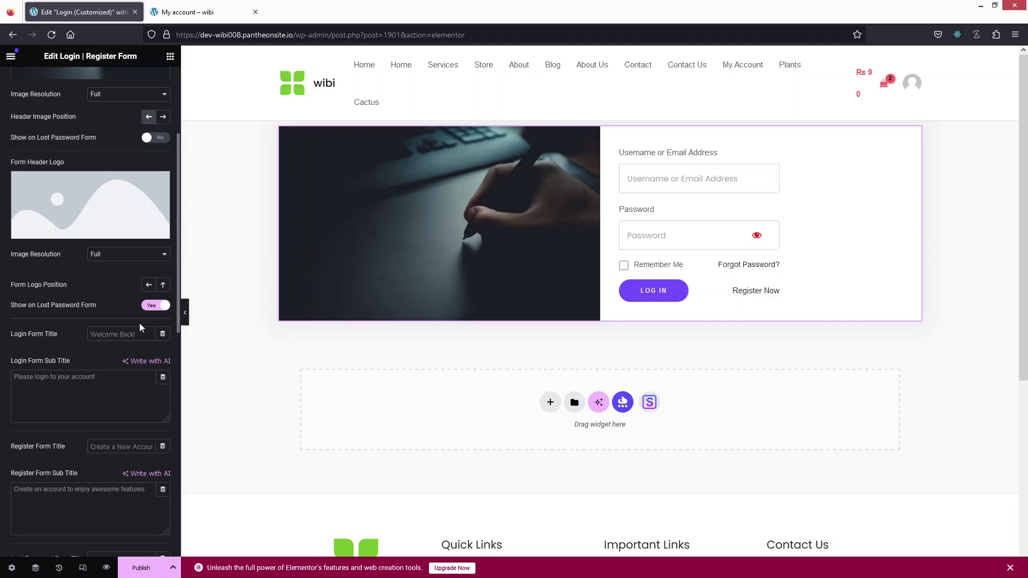
pyautogui.click(152, 306)
pyautogui.scroll(-2, 88, 365)
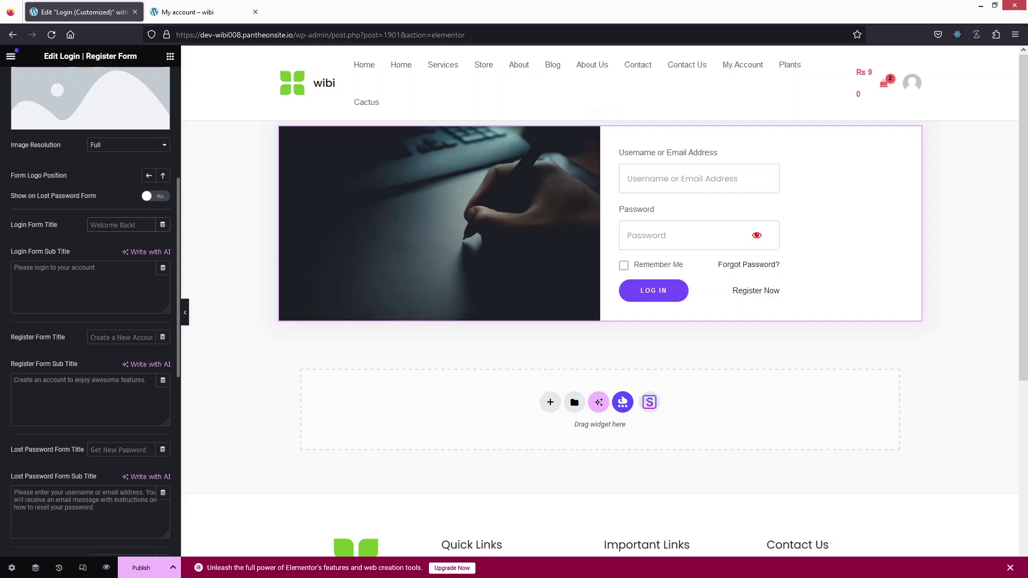
# Paste 'Welcome to our website' as the Login Form Title and edit the subtitle.
pyautogui.hotkey('ctrl', 'v')
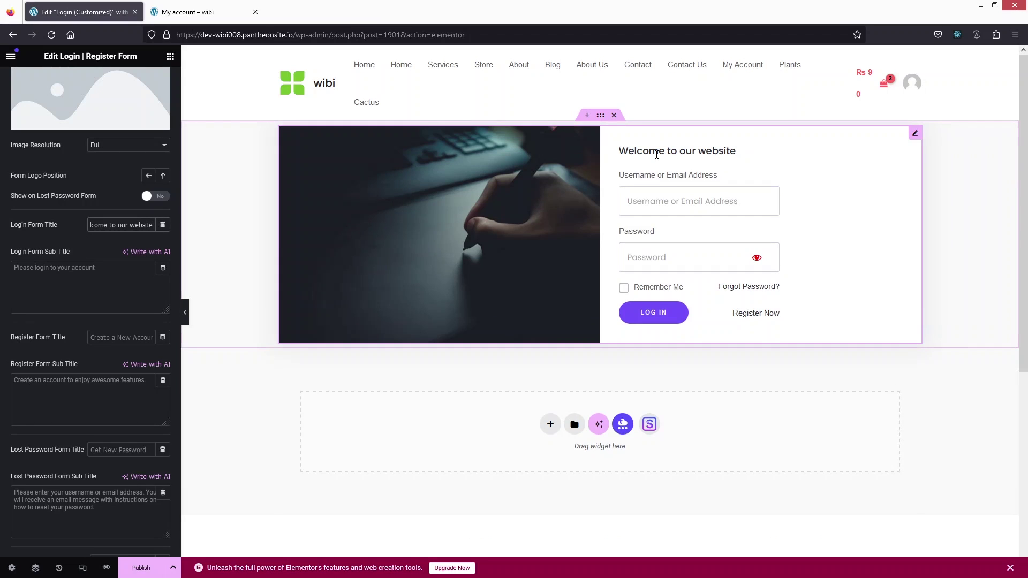
pyautogui.scroll(-1, 109, 304)
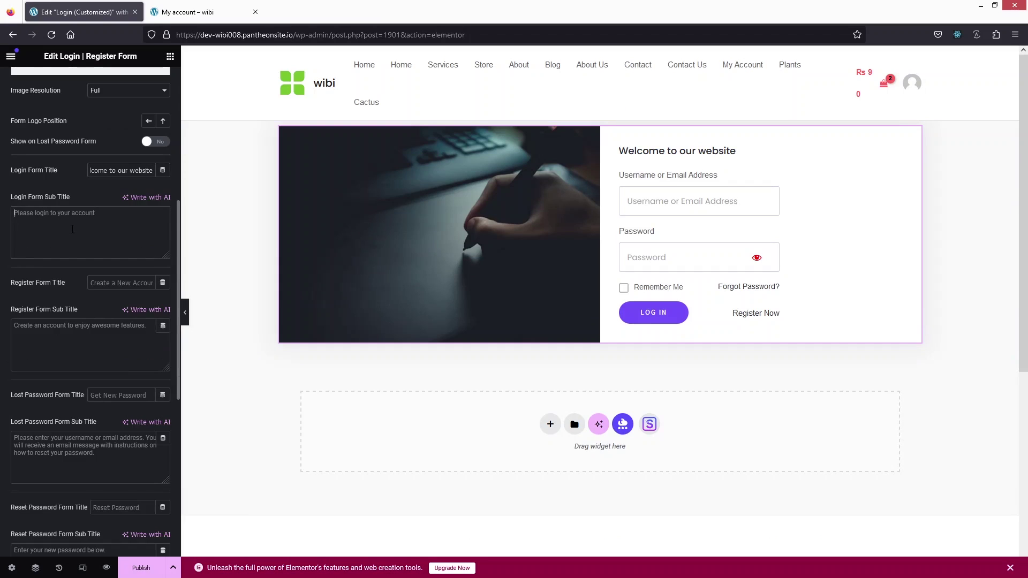
pyautogui.click(72, 229)
pyautogui.scroll(-1, 77, 233)
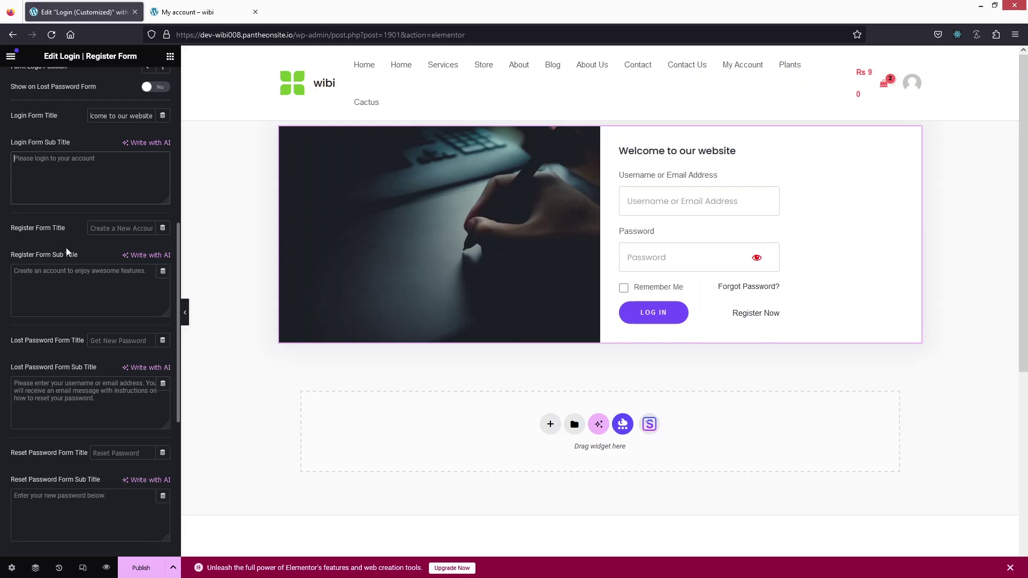
pyautogui.scroll(-1, 73, 289)
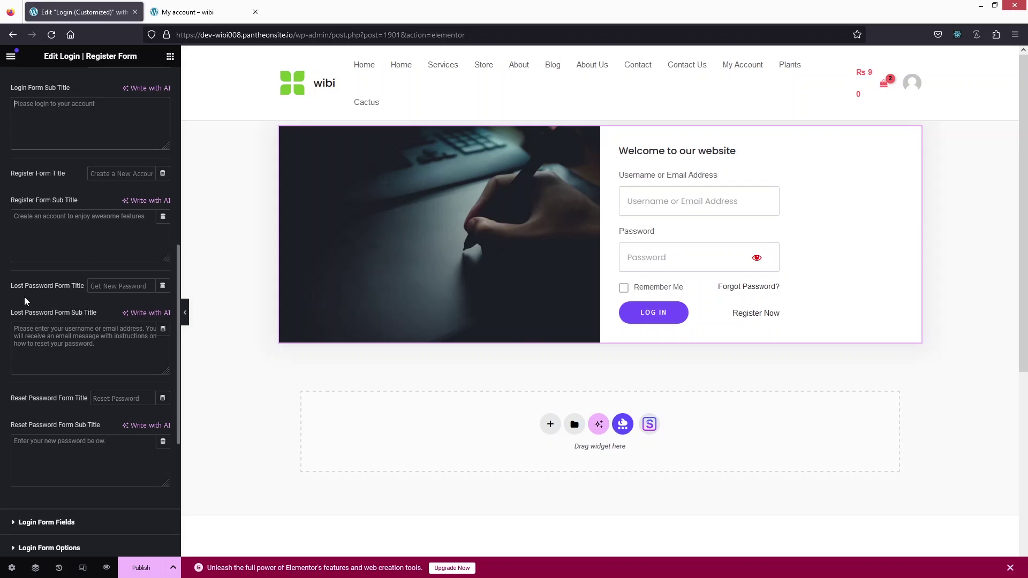
pyautogui.scroll(-3, 93, 310)
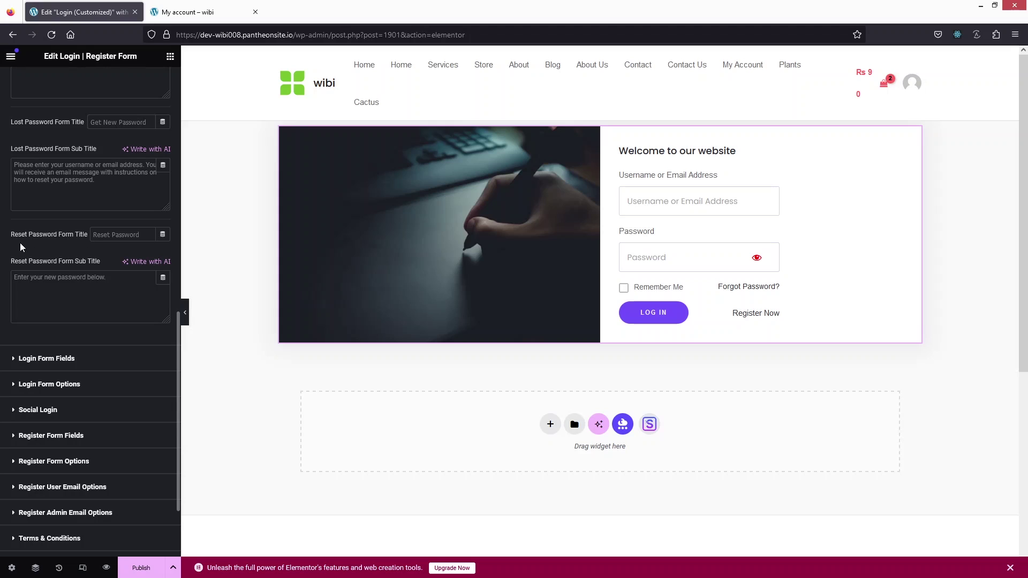
pyautogui.scroll(-2, 74, 278)
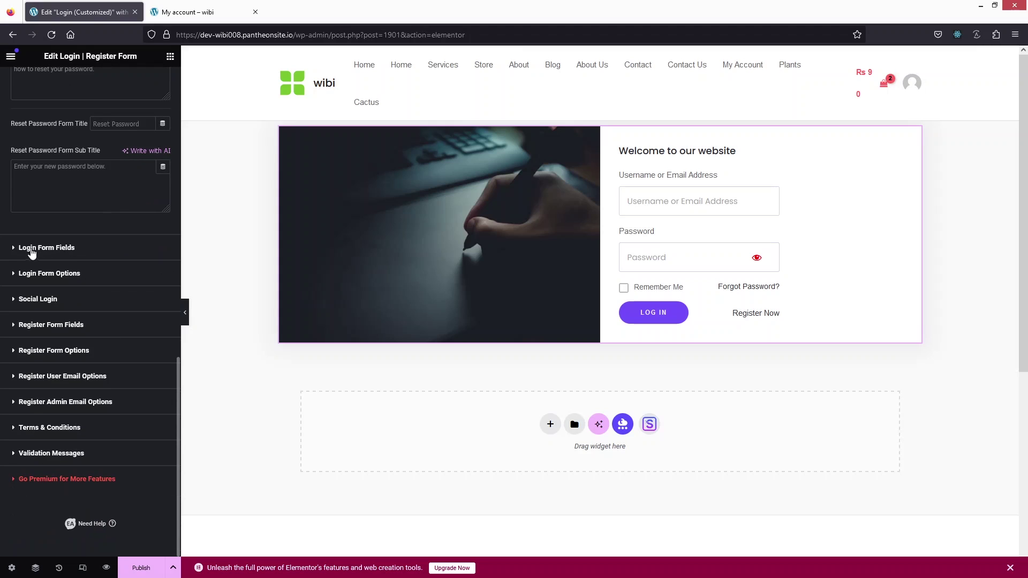
# In Login Form Fields, try custom labels and placeholders, then revert to default.
pyautogui.click(69, 250)
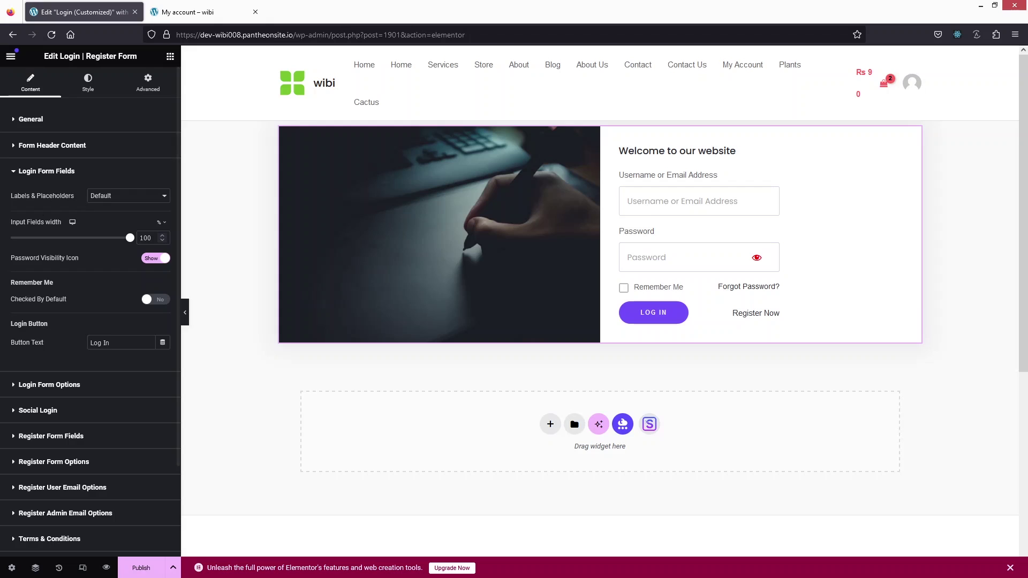
pyautogui.click(115, 197)
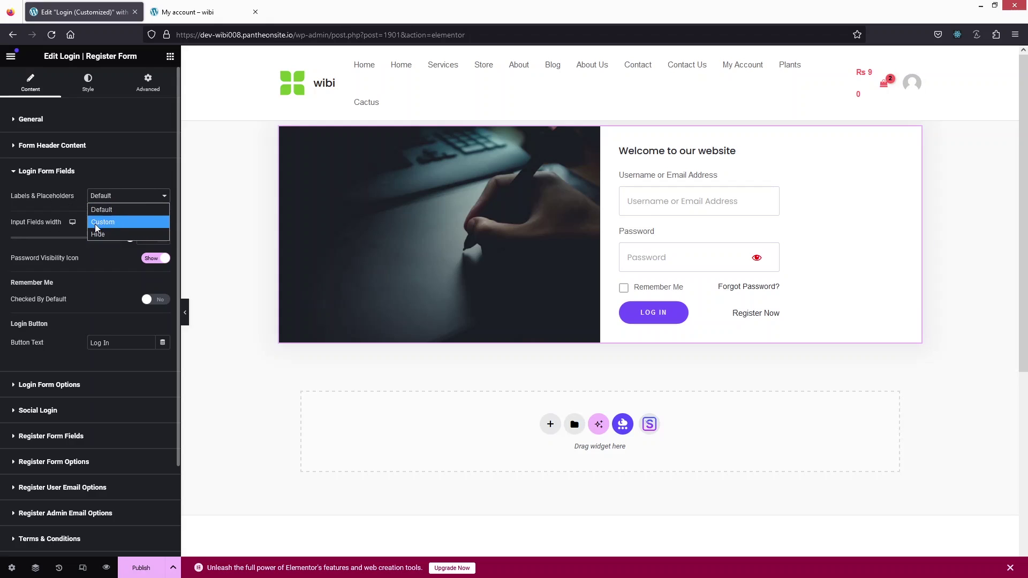
pyautogui.click(126, 223)
pyautogui.scroll(-1, 87, 228)
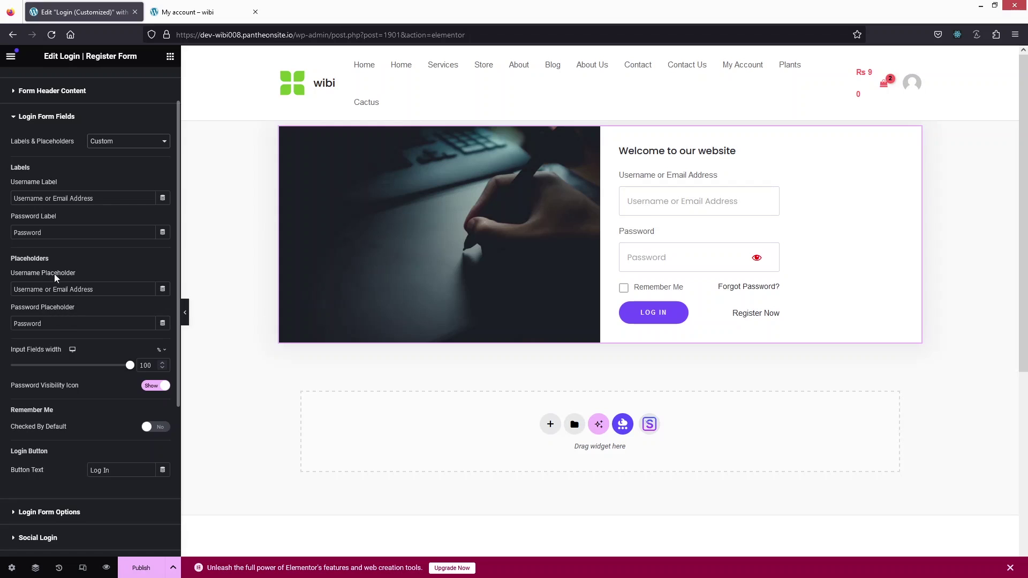
pyautogui.scroll(1, 107, 225)
pyautogui.click(138, 197)
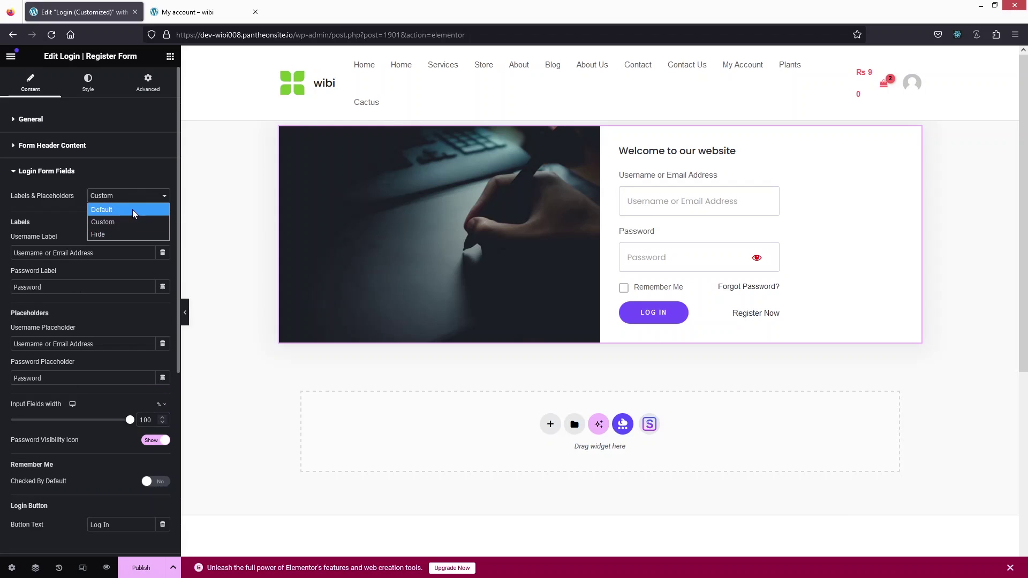
pyautogui.click(123, 210)
pyautogui.scroll(-1, 87, 279)
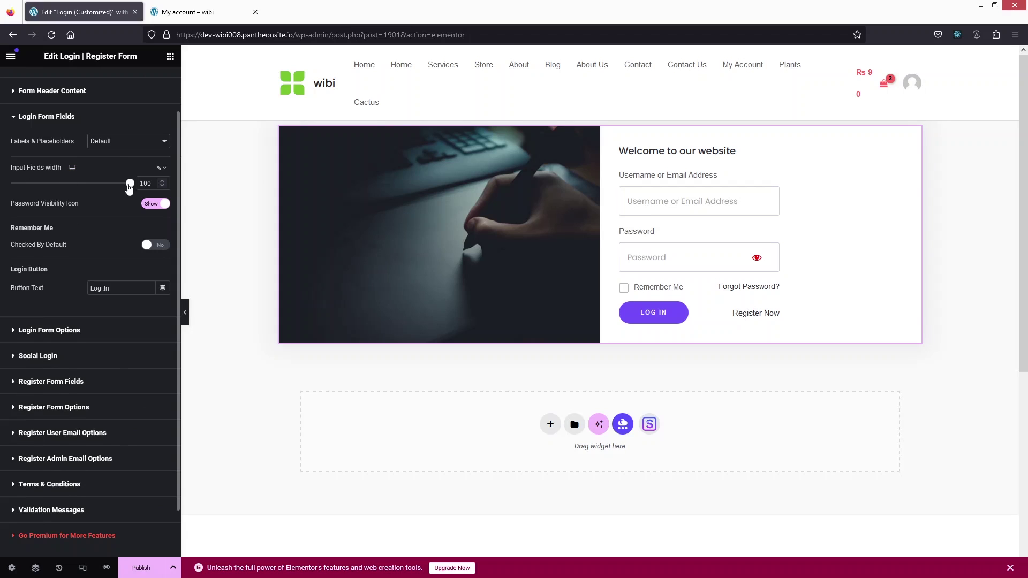
# Set the input fields width to 100 and hide the password visibility icon.
pyautogui.click(71, 183)
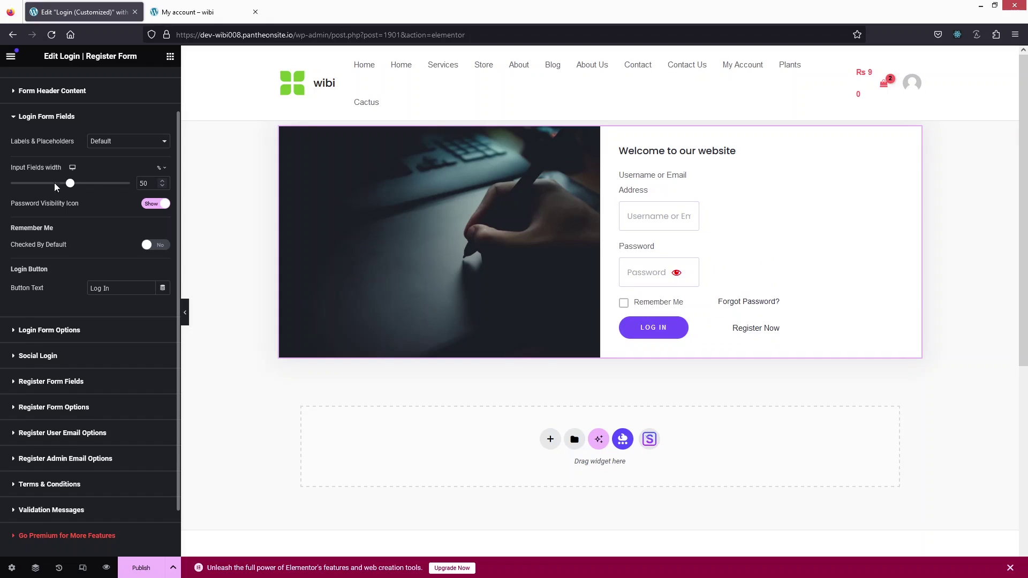
pyautogui.click(75, 184)
pyautogui.click(76, 183)
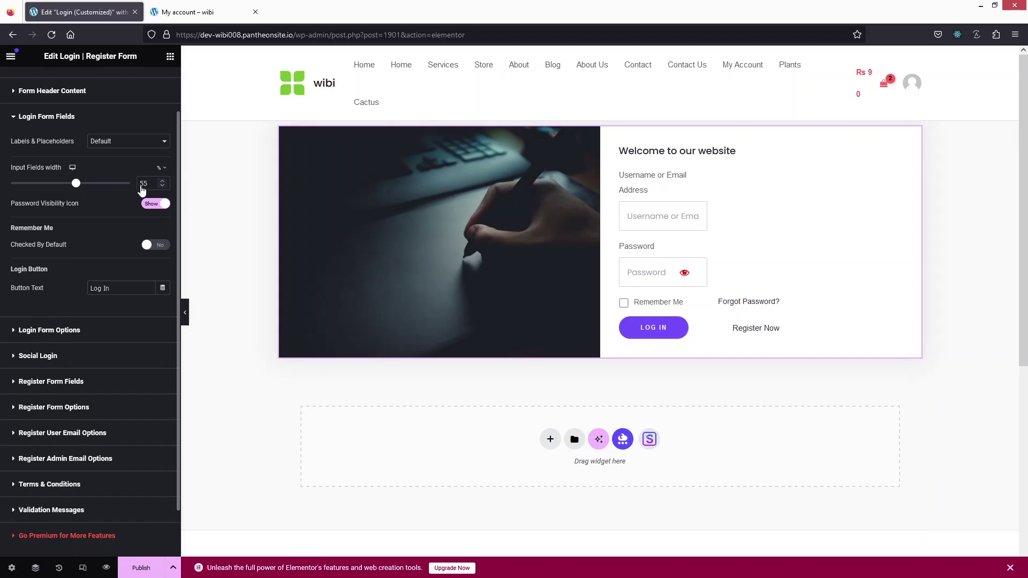
pyautogui.click(130, 183)
pyautogui.scroll(-2, 34, 154)
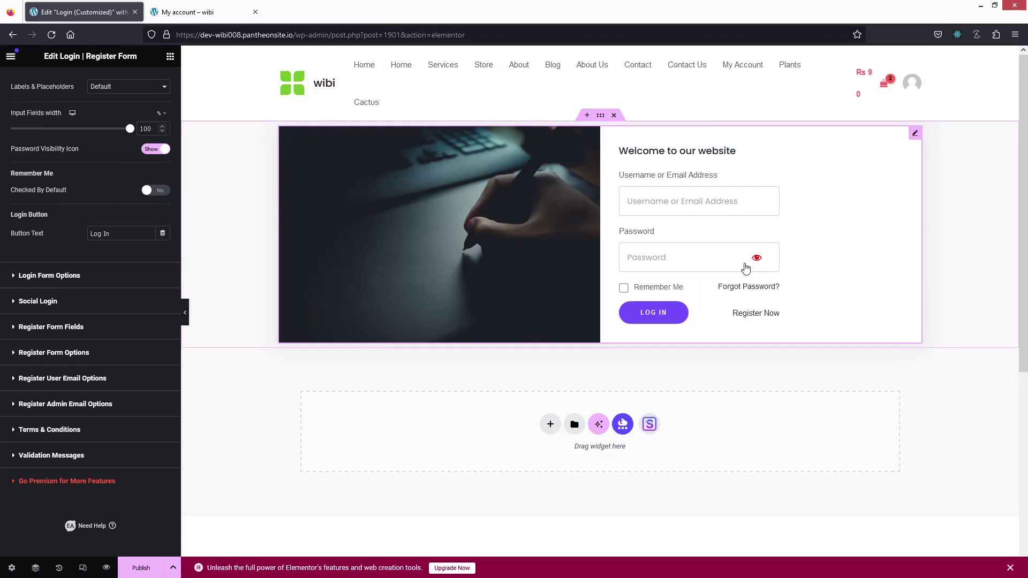
pyautogui.click(154, 151)
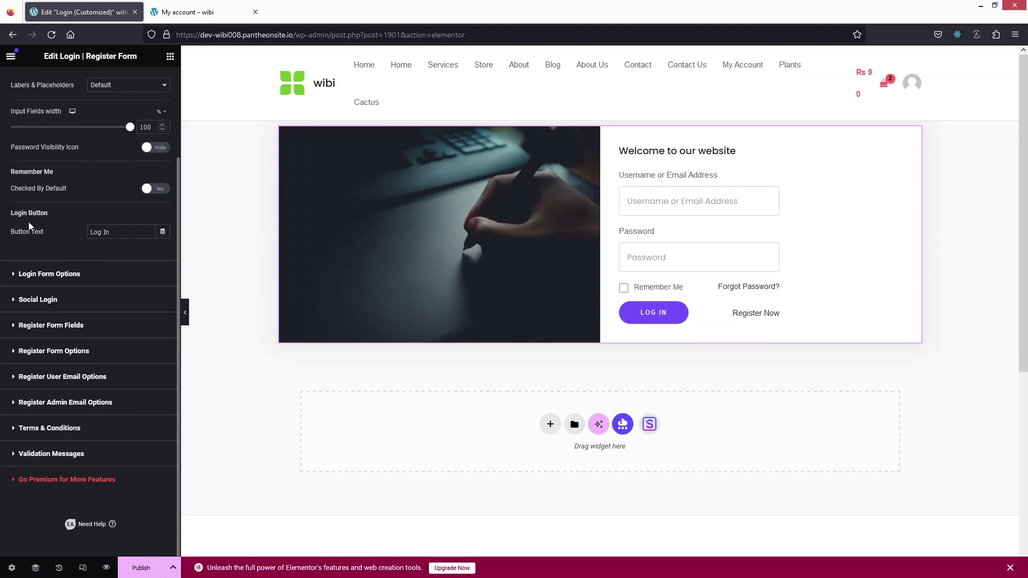
pyautogui.moveTo(127, 232); pyautogui.dragTo(79, 234)
pyautogui.click(21, 274)
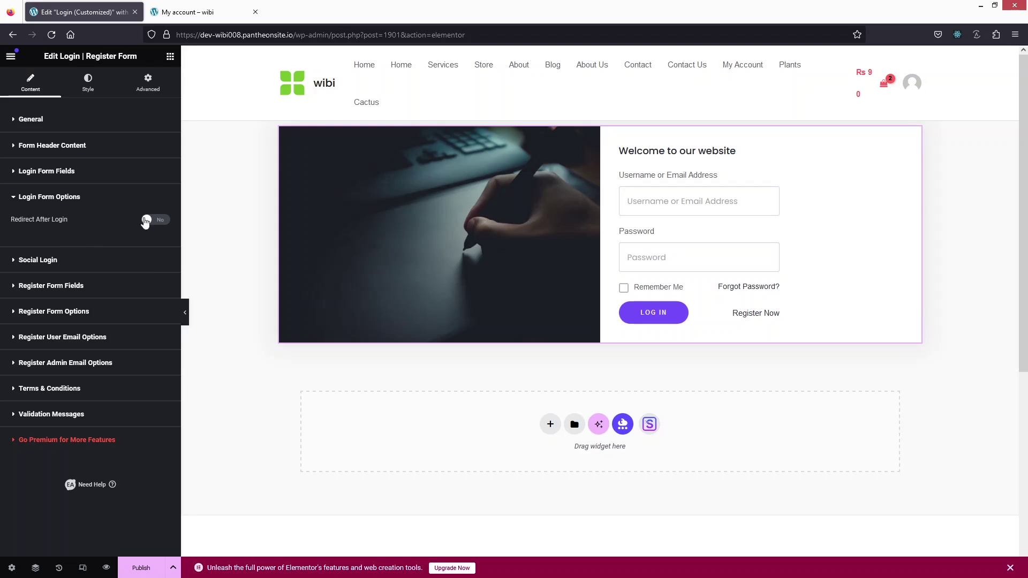
# Enable Redirect After Login and paste the My account page URL as its address.
pyautogui.click(163, 223)
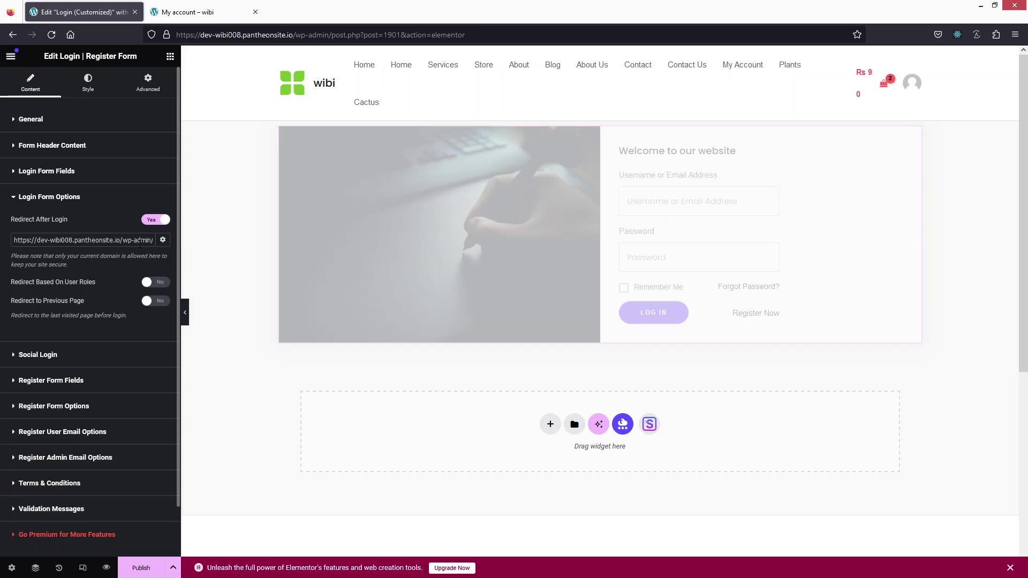
pyautogui.moveTo(137, 240); pyautogui.dragTo(154, 240)
pyautogui.click(95, 240)
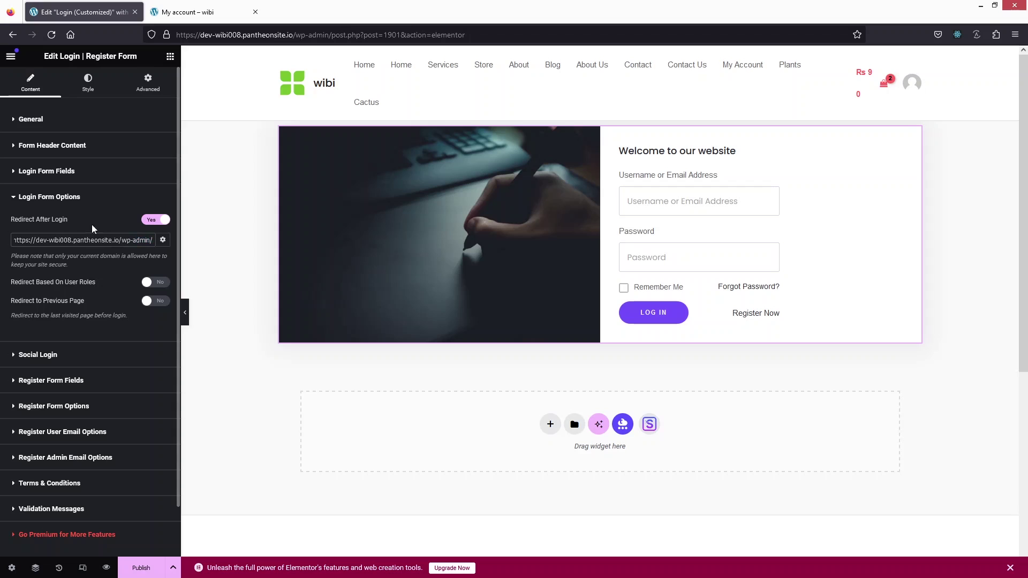
pyautogui.click(191, 20)
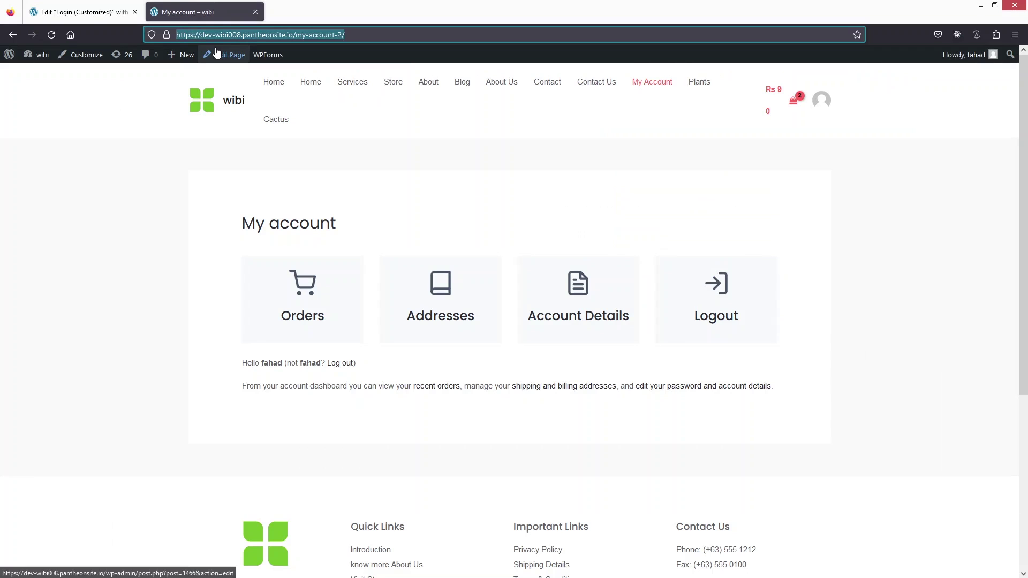
pyautogui.click(80, 12)
pyautogui.hotkey('ctrl', 'a')
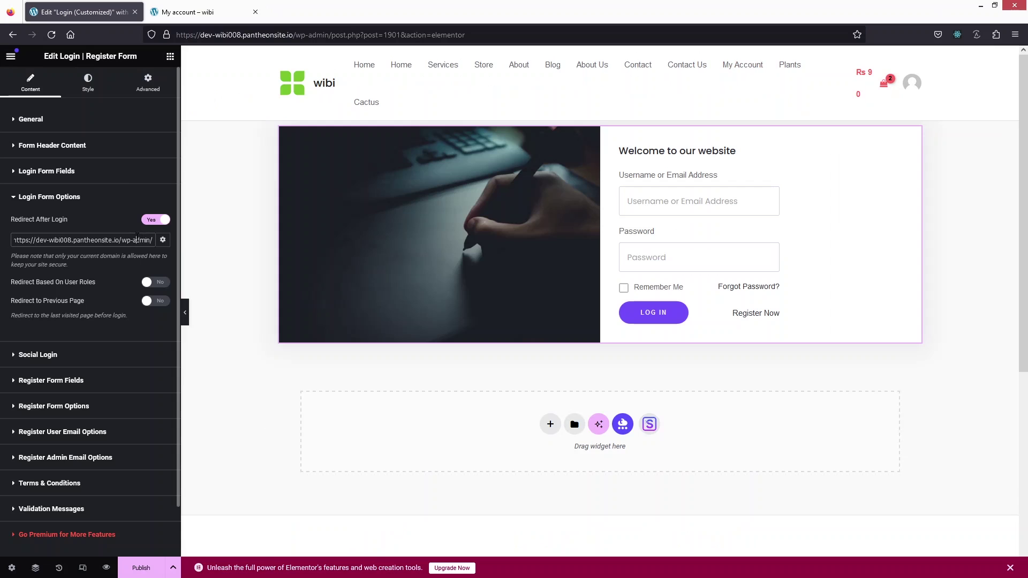
pyautogui.write('https://dev-wibi008.pantheonsite.io/my-account-2/')
pyautogui.scroll(-1, 52, 303)
pyautogui.click(52, 300)
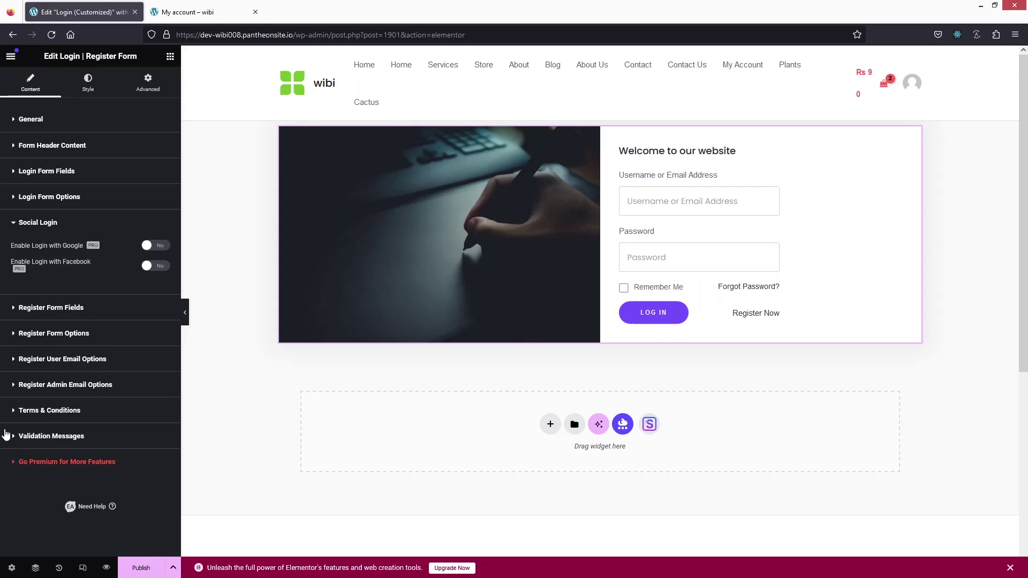
# Expand Terms & Conditions and Validation Messages to review the default error and success texts.
pyautogui.click(15, 411)
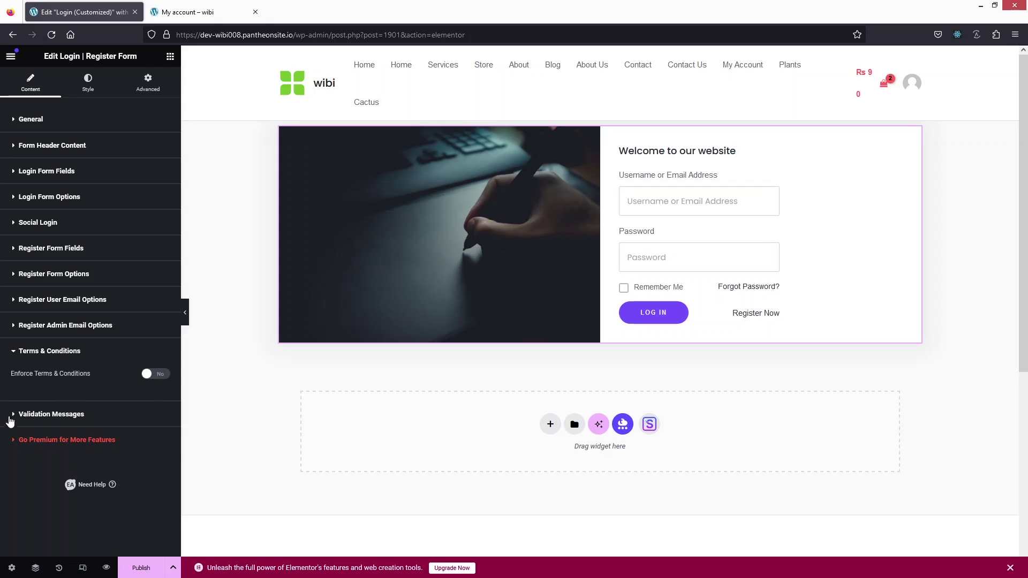
pyautogui.click(32, 415)
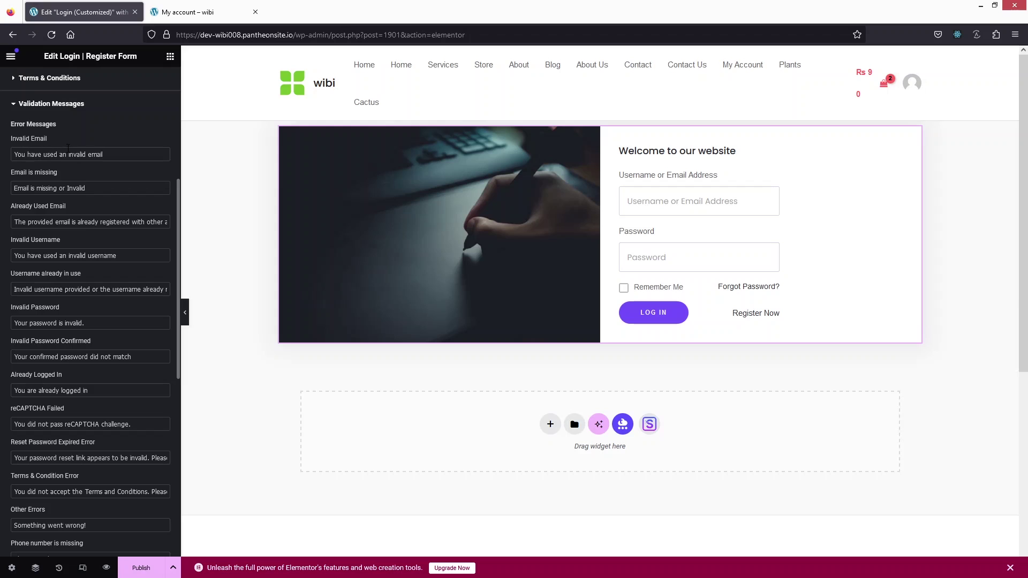
pyautogui.scroll(-5, 99, 396)
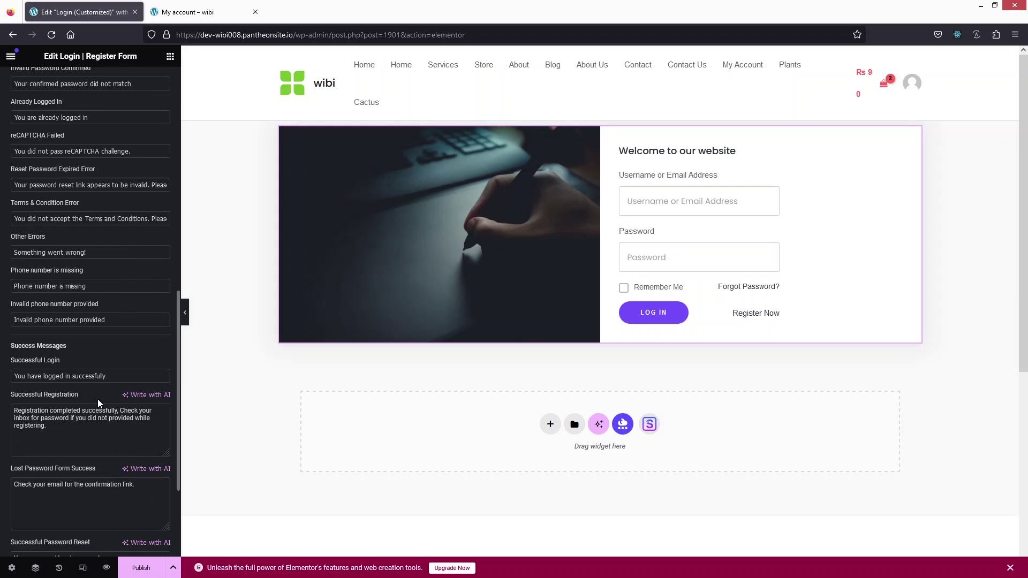
pyautogui.scroll(-3, 99, 402)
pyautogui.scroll(8, 99, 398)
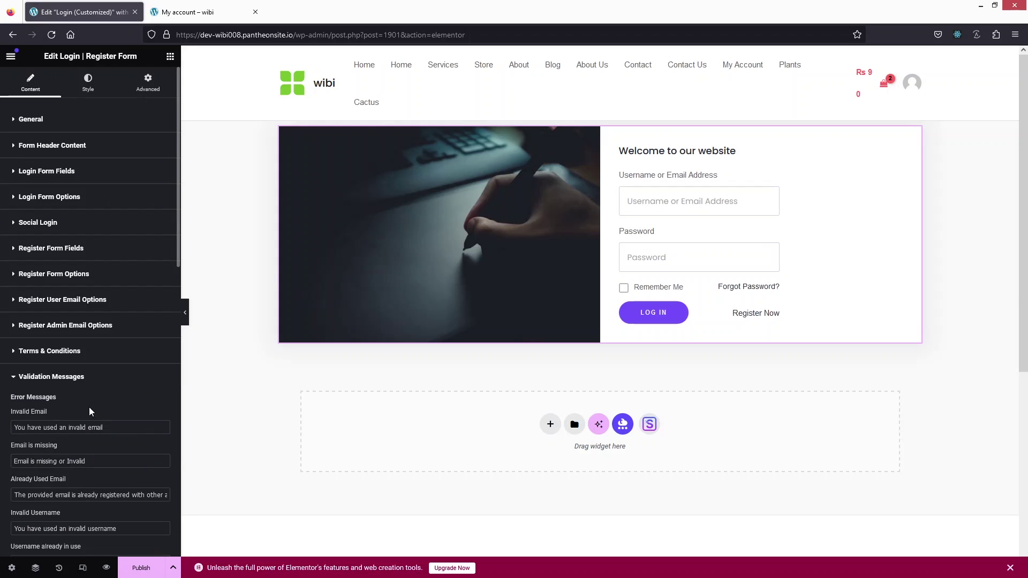
# Publish the Login (Customized) page, open the live version and select its web address.
pyautogui.click(159, 571)
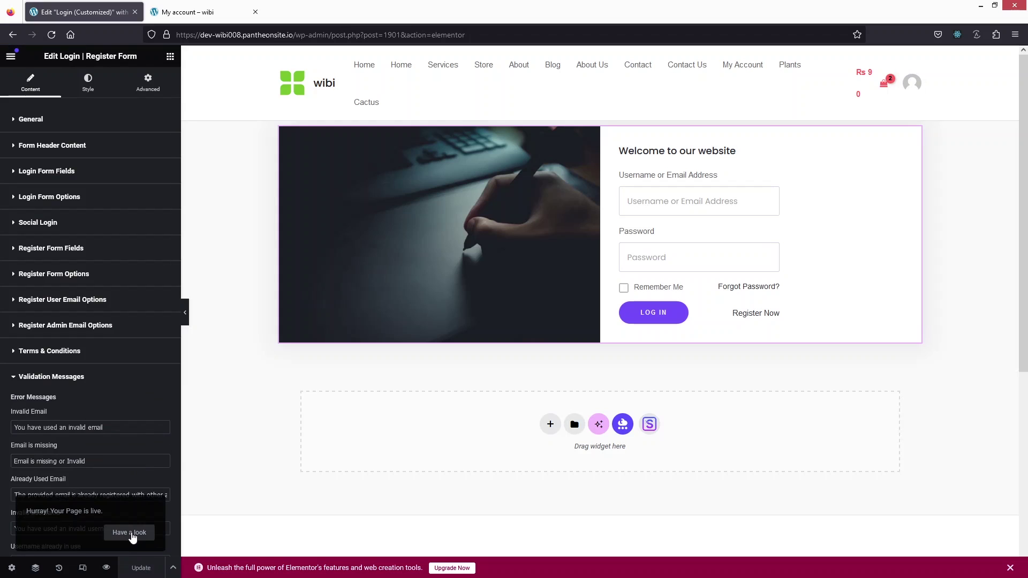
pyautogui.click(131, 533)
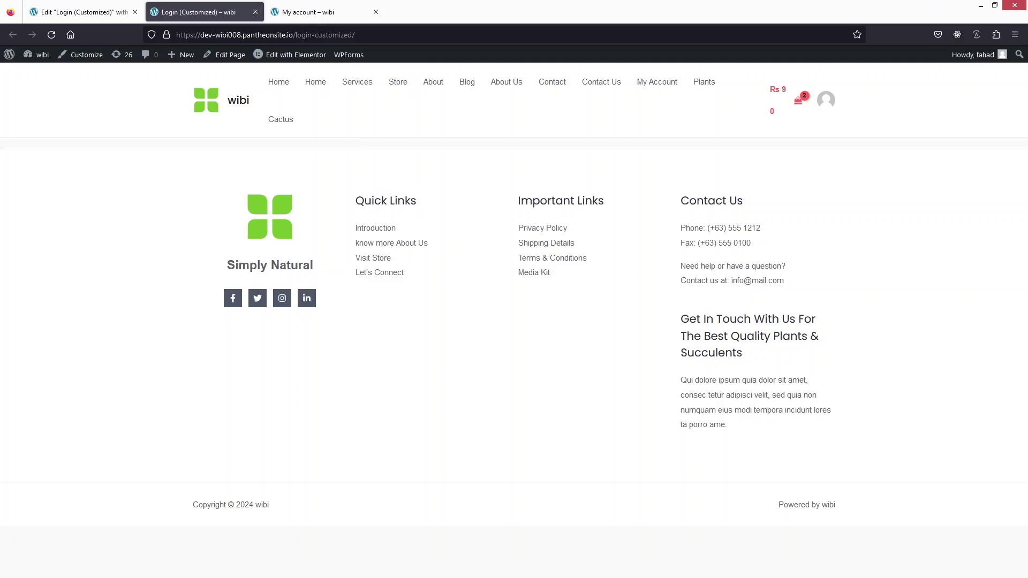
pyautogui.click(296, 34)
pyautogui.hotkey('ctrl', 'c')
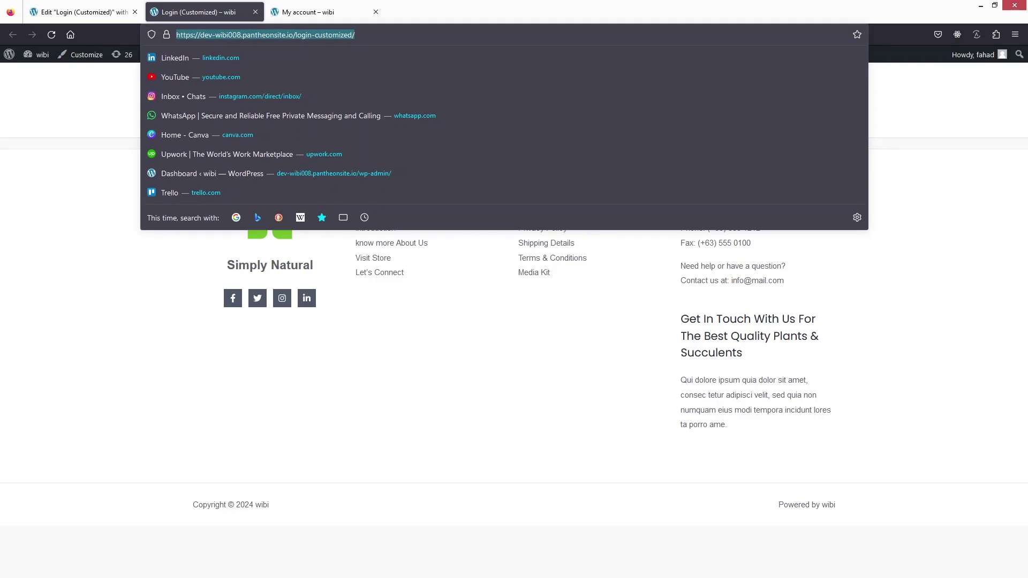
pyautogui.hotkey('alt', 'Tab')
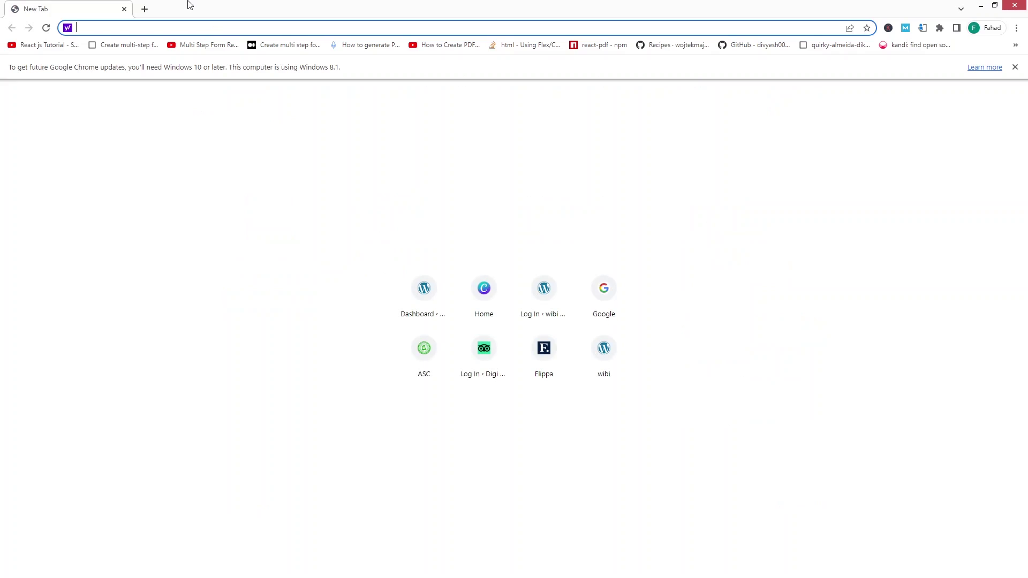
# In Chrome, load the custom login page, log in to reach My account, then log out.
pyautogui.hotkey('ctrl', 'v')
pyautogui.press('Return')
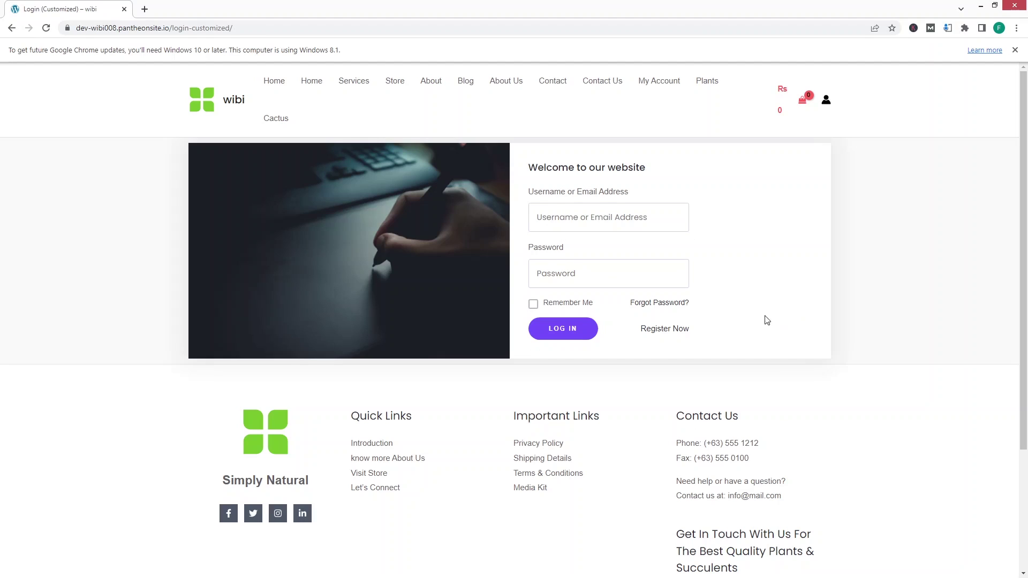
pyautogui.click(548, 332)
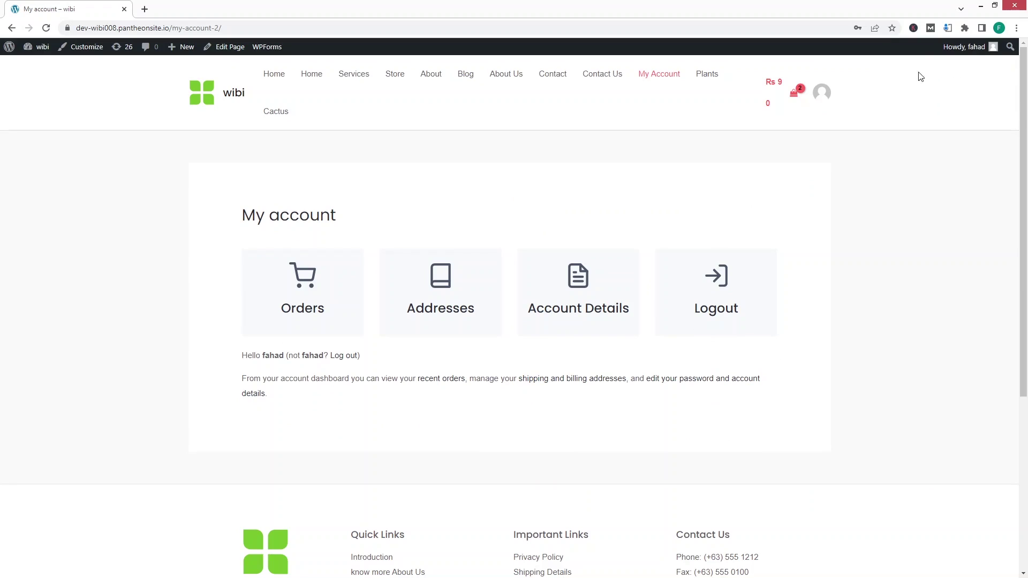
pyautogui.moveTo(975, 49)
pyautogui.click(917, 102)
pyautogui.click(145, 10)
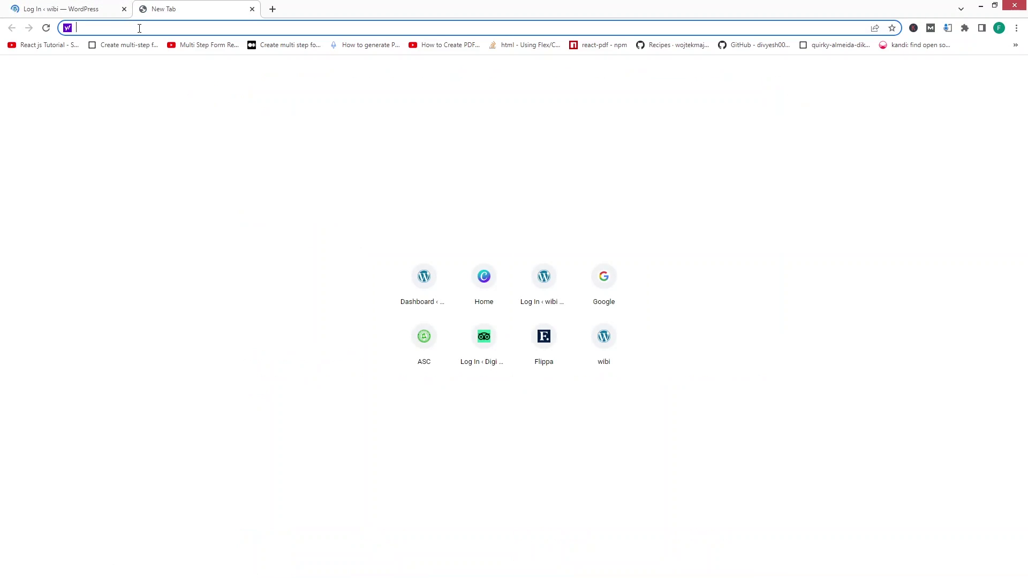
# Load the Login (Customized) page, close the old login tab, and switch the form to Register.
pyautogui.hotkey('ctrl', 'v')
pyautogui.press('Return')
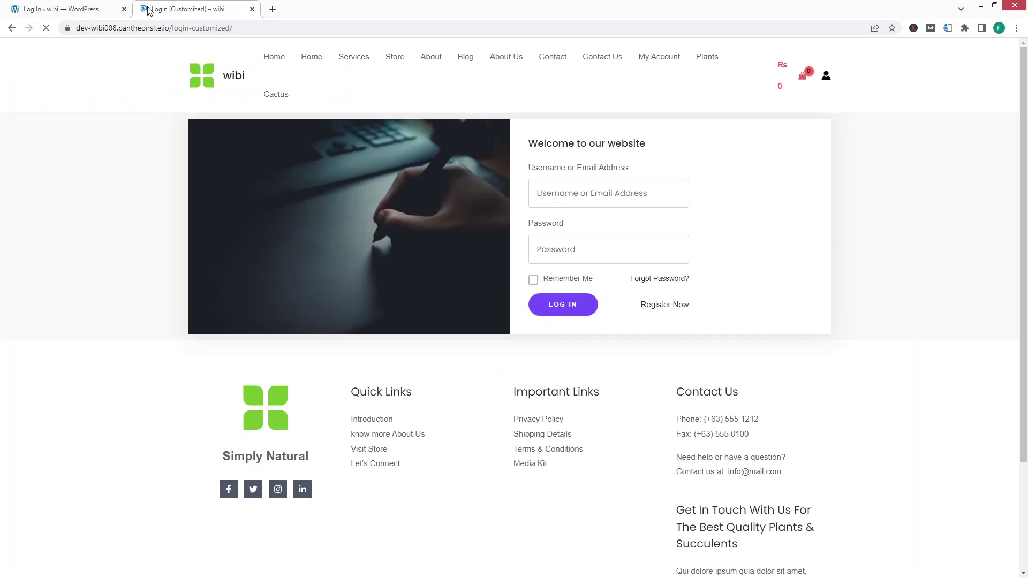
pyautogui.click(124, 9)
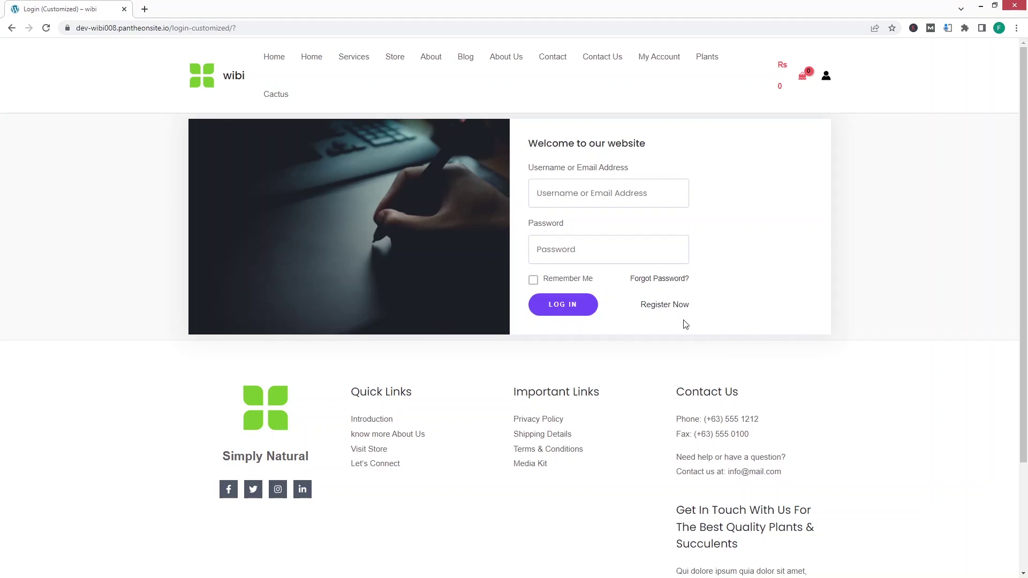
pyautogui.click(670, 309)
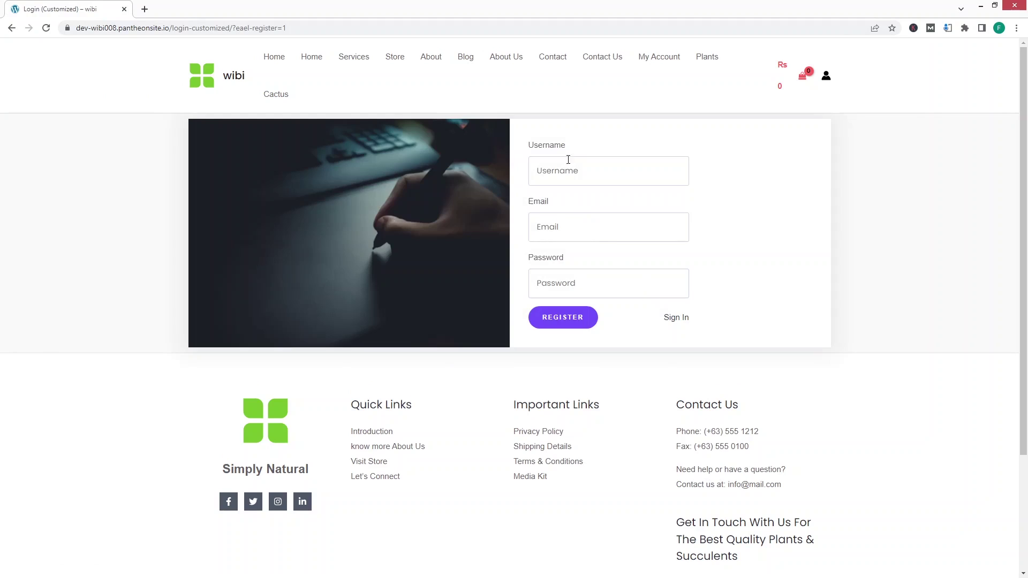